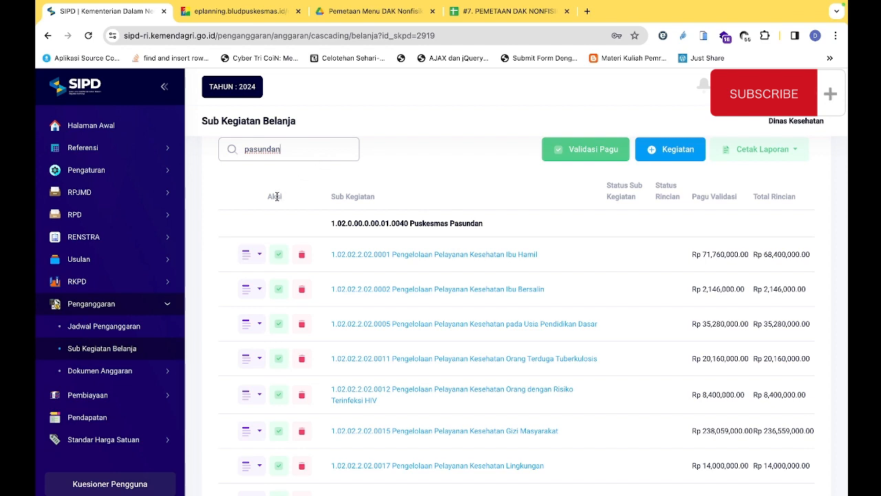
# Open sub-activity 1.02.02.2.02.0001 Pengelolaan Pelayanan Kesehatan Ibu Hamil of Puskesmas Pasundan for editing and look over its form
pyautogui.click(260, 256)
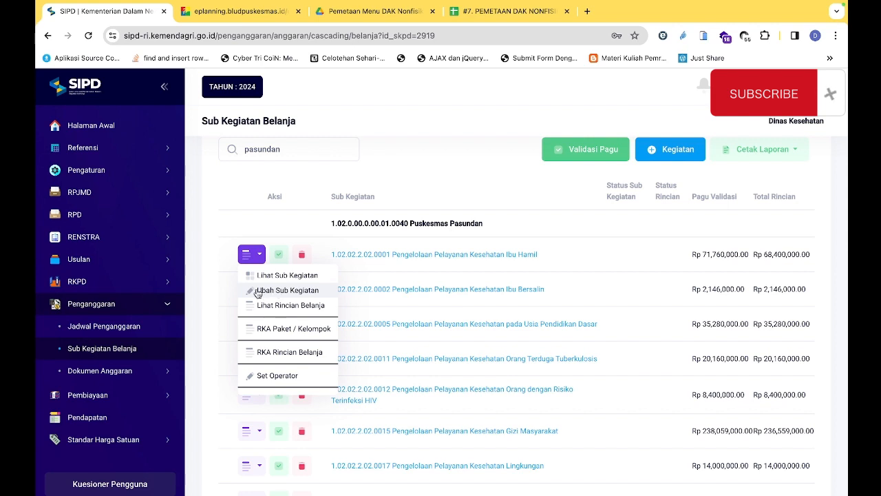
pyautogui.click(318, 293)
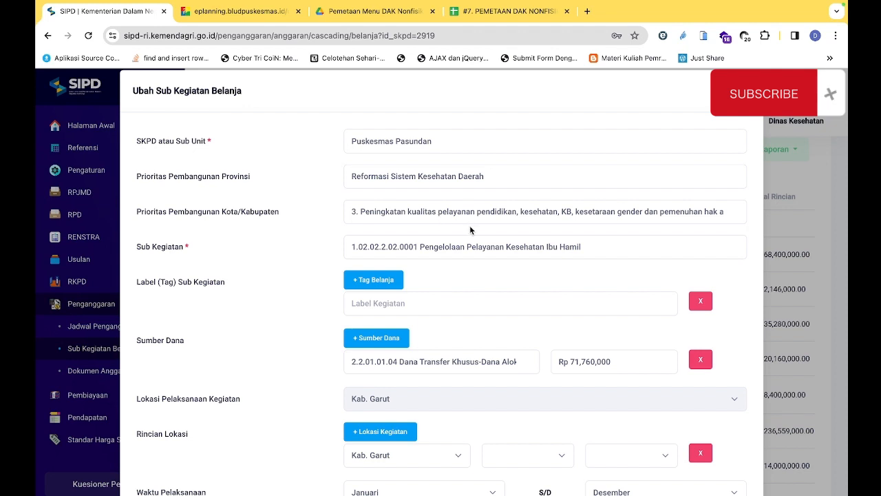
pyautogui.scroll(-1, 469, 230)
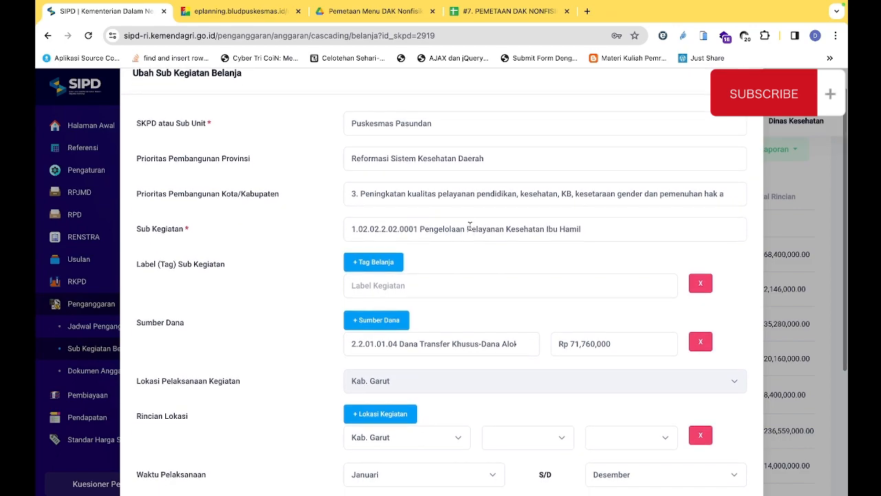
pyautogui.scroll(-1, 469, 228)
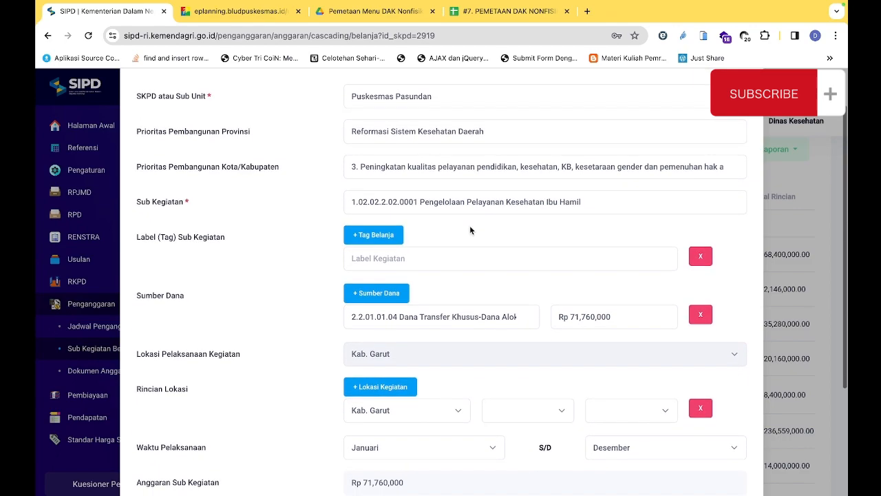
pyautogui.scroll(1, 470, 229)
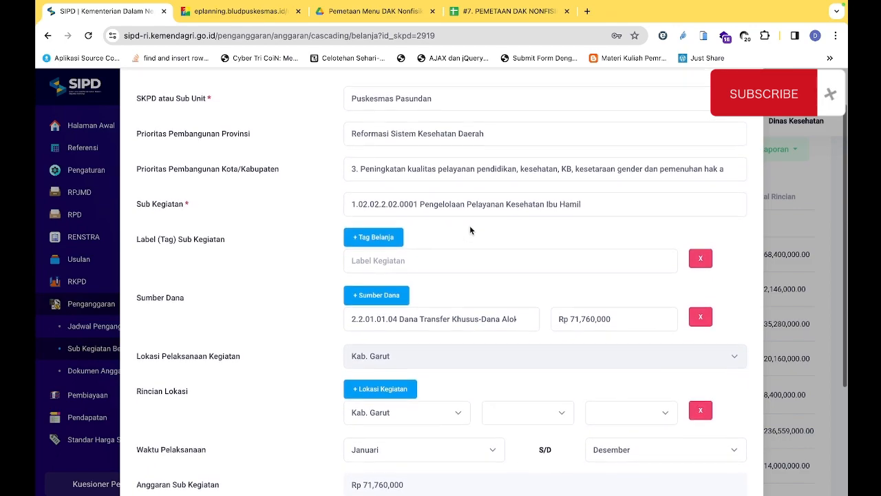
pyautogui.scroll(1, 470, 229)
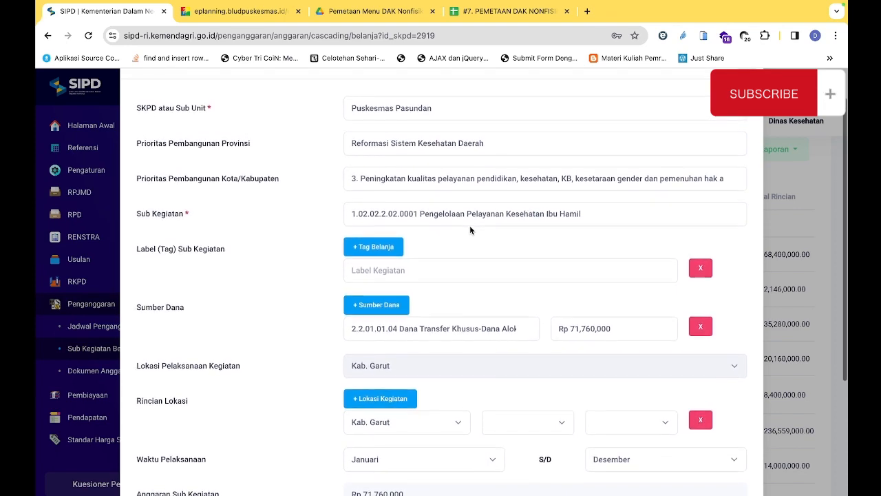
# Set the sub-activity's label (tag) to SPM Bidang Kesehatan
pyautogui.scroll(2, 469, 225)
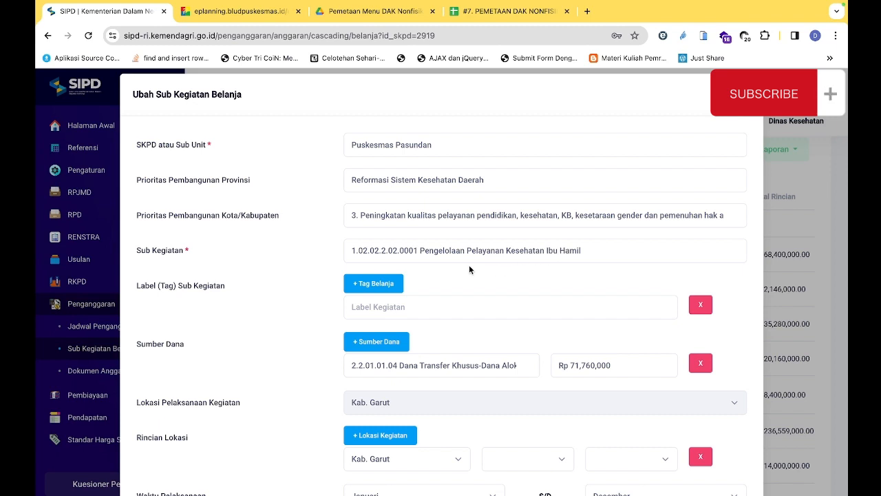
pyautogui.click(390, 305)
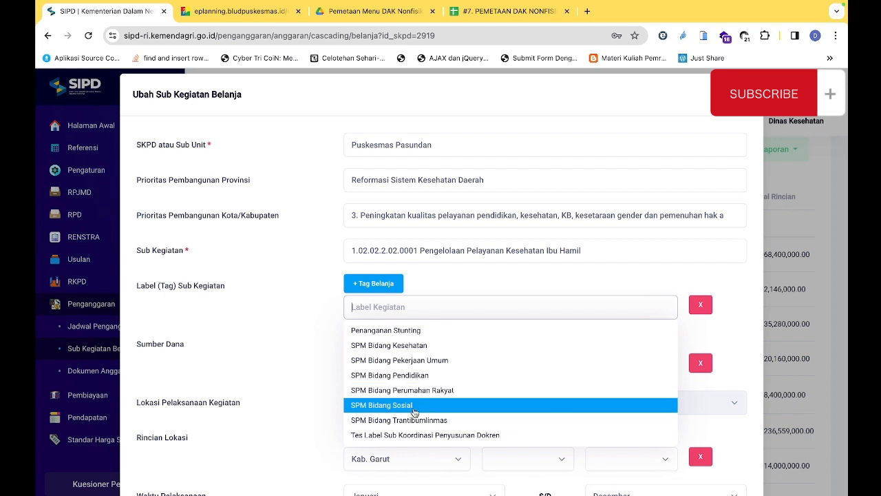
pyautogui.click(428, 346)
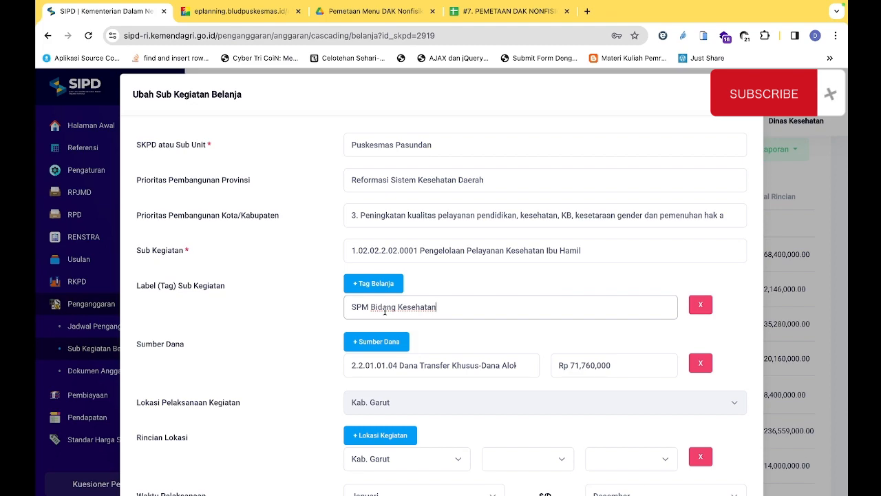
# Add two more location rows to the sub-activity's Rincian Lokasi
pyautogui.scroll(-1, 385, 310)
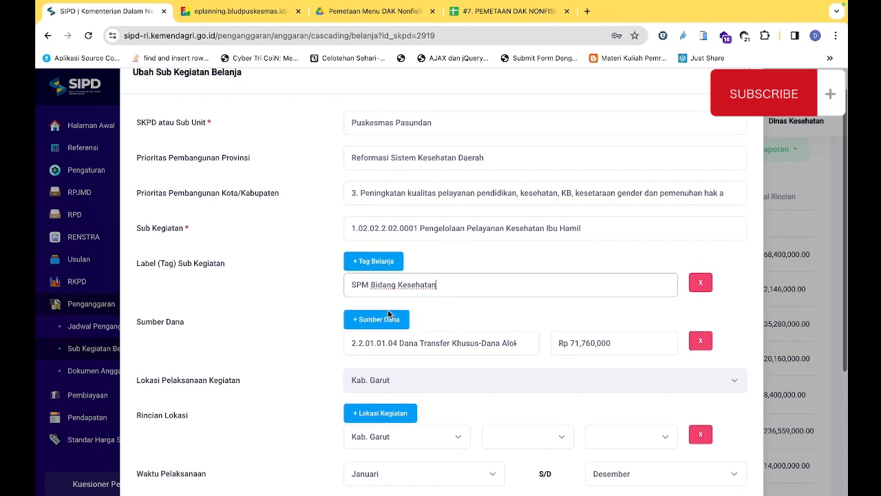
pyautogui.scroll(-1, 413, 313)
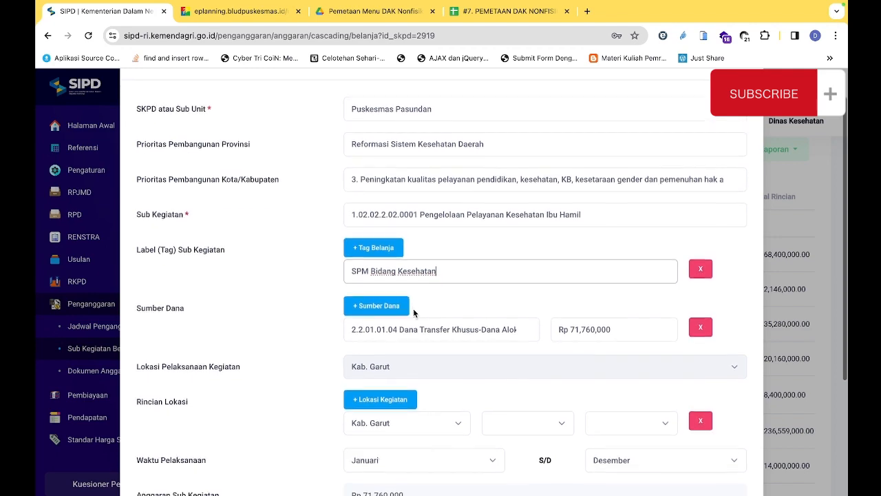
pyautogui.scroll(-3, 413, 313)
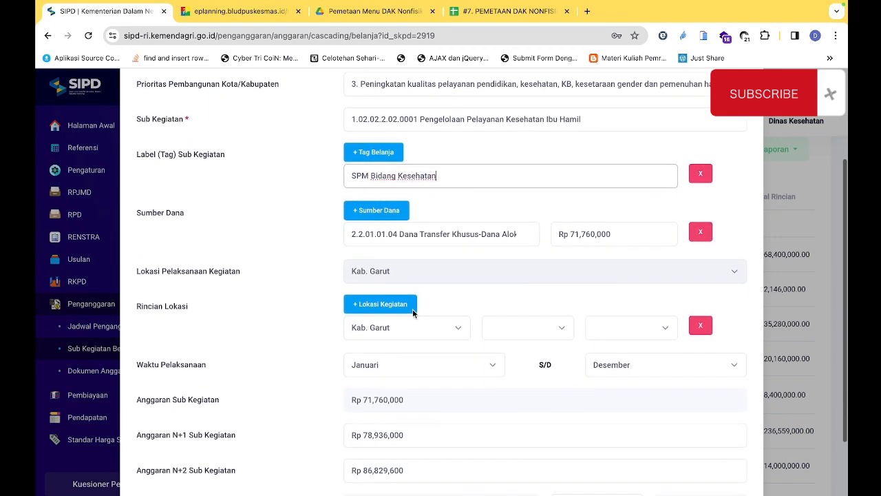
pyautogui.scroll(-2, 412, 308)
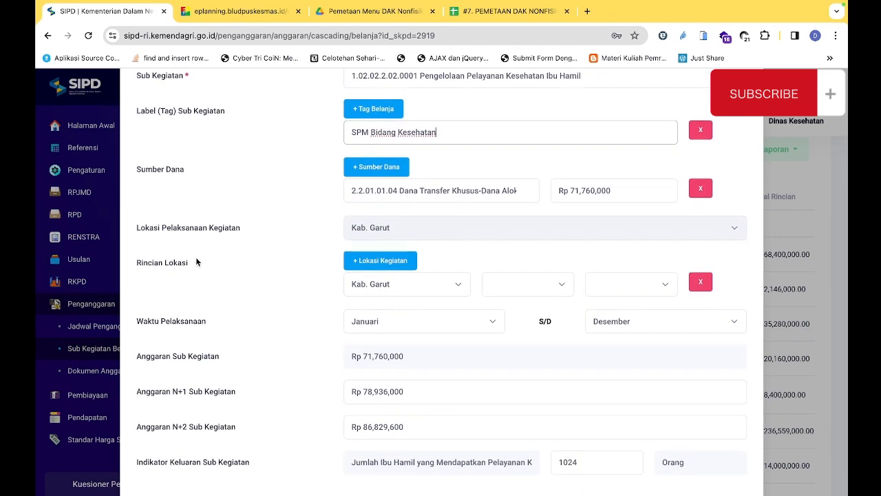
pyautogui.moveTo(136, 262); pyautogui.dragTo(187, 267)
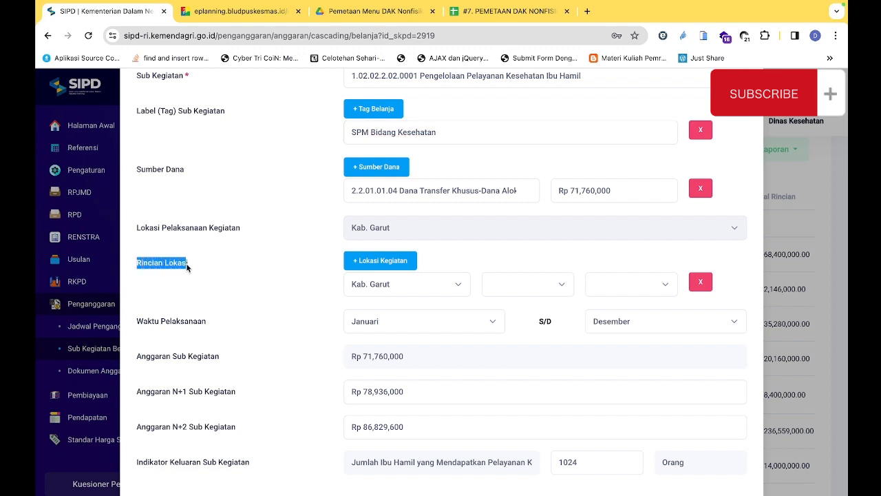
pyautogui.click(171, 262)
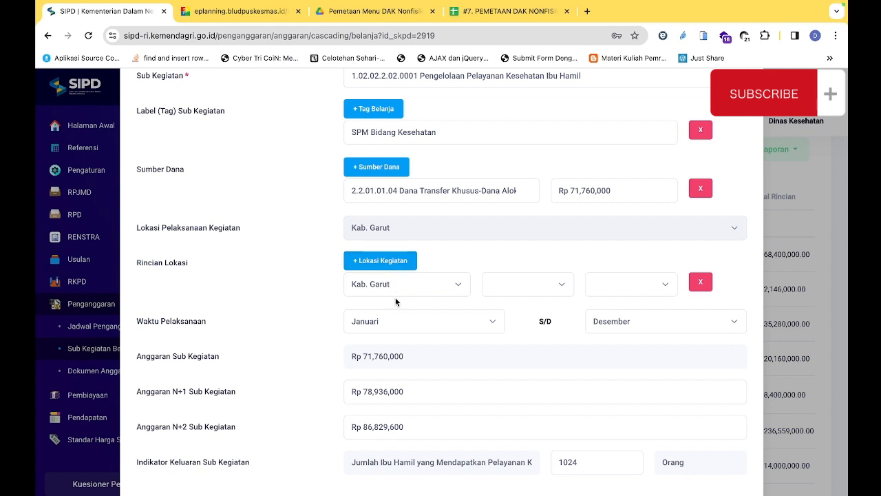
pyautogui.click(399, 262)
pyautogui.click(399, 262)
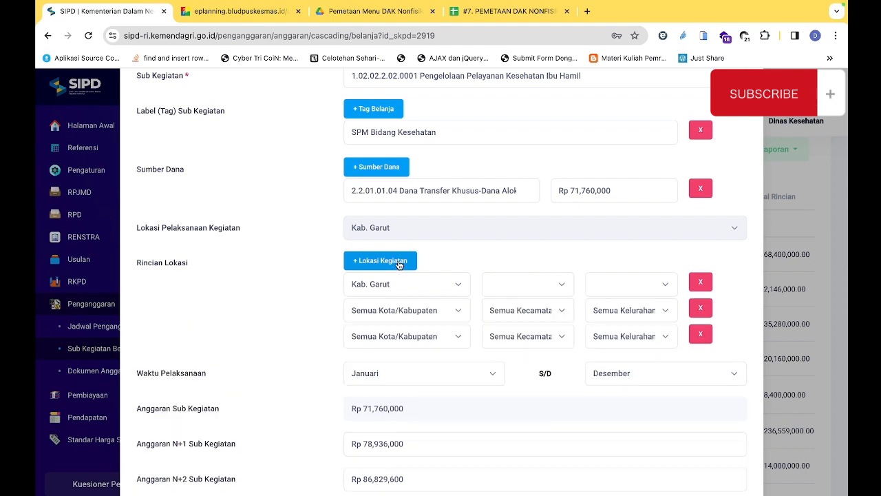
# Set the regency of the second and third Rincian Lokasi rows to Kab. Garut
pyautogui.click(417, 310)
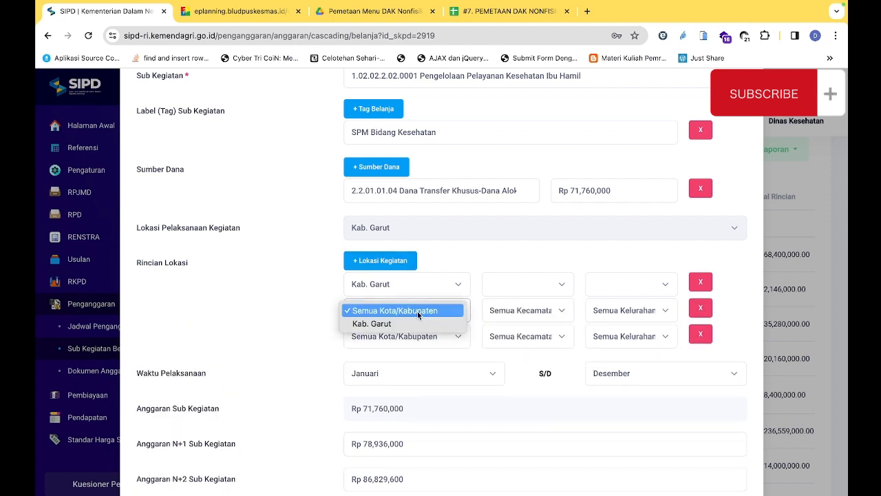
pyautogui.click(417, 323)
pyautogui.click(427, 335)
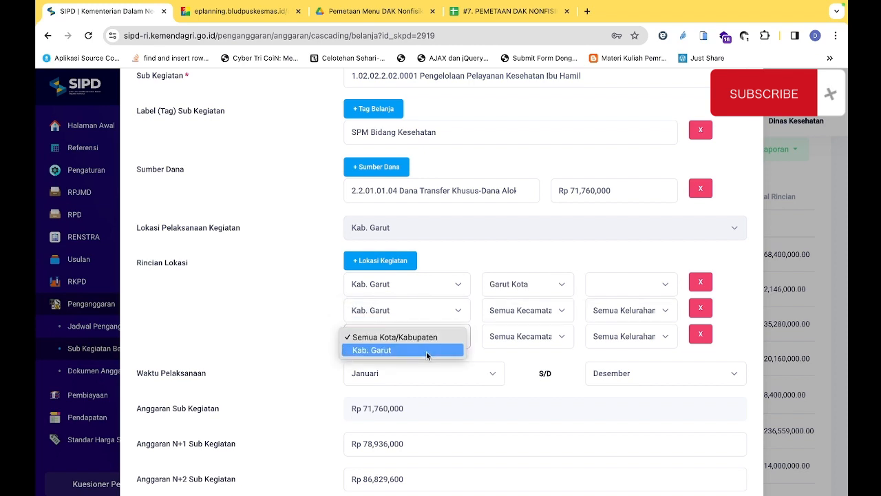
pyautogui.click(426, 351)
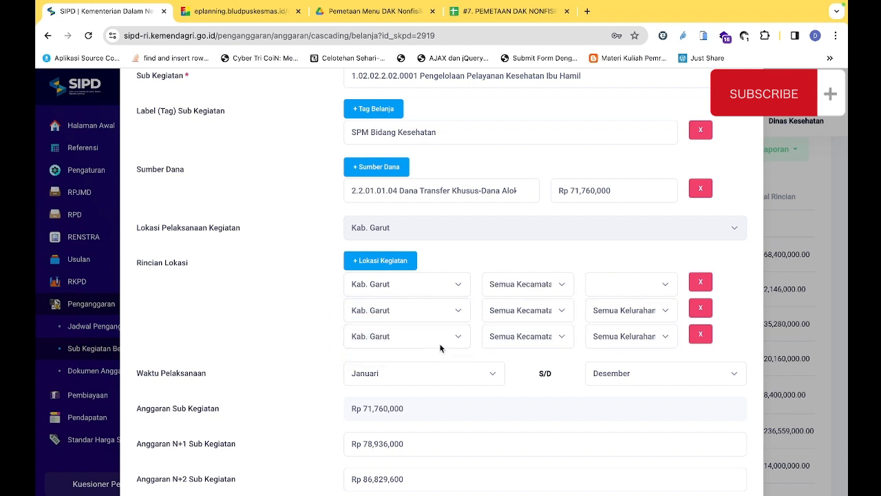
# Choose Garut Kota as the district in all three Rincian Lokasi rows
pyautogui.click(565, 287)
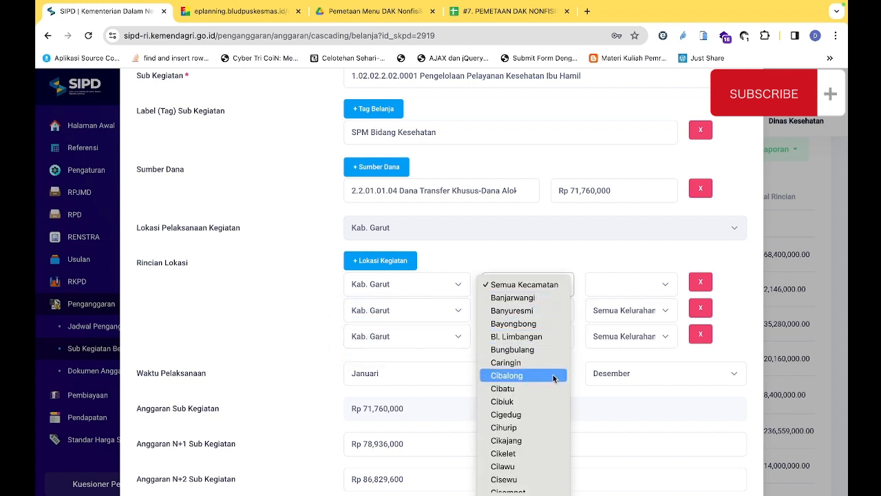
pyautogui.scroll(-5, 550, 372)
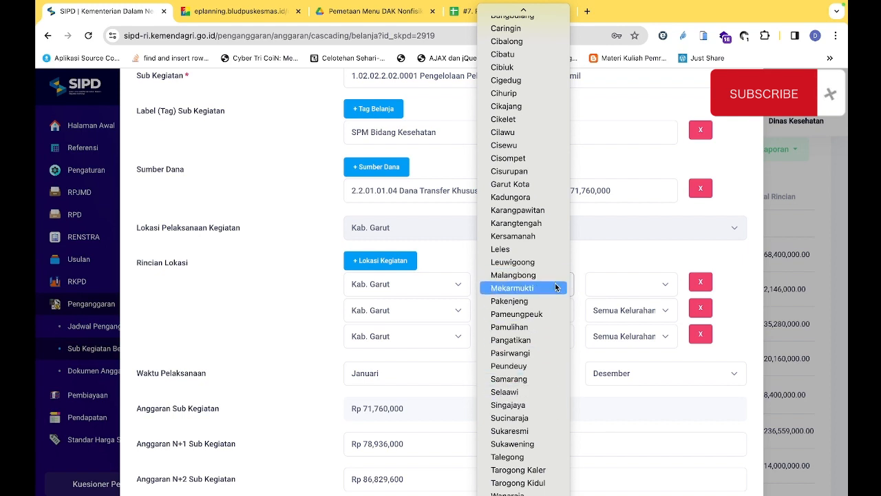
pyautogui.click(562, 188)
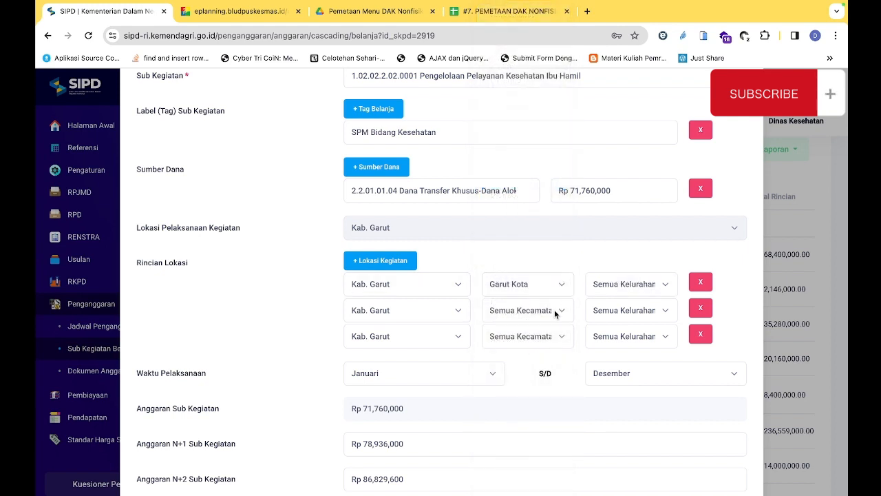
pyautogui.click(556, 311)
pyautogui.click(555, 311)
pyautogui.click(556, 310)
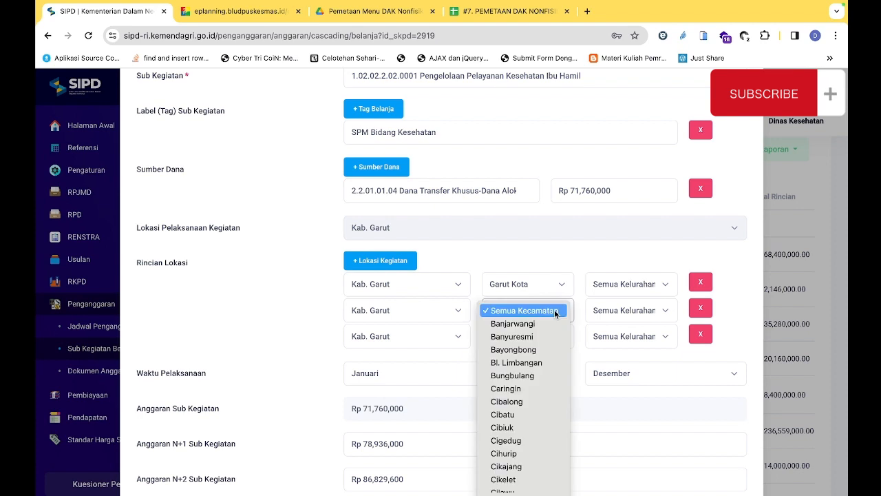
pyautogui.scroll(-5, 561, 407)
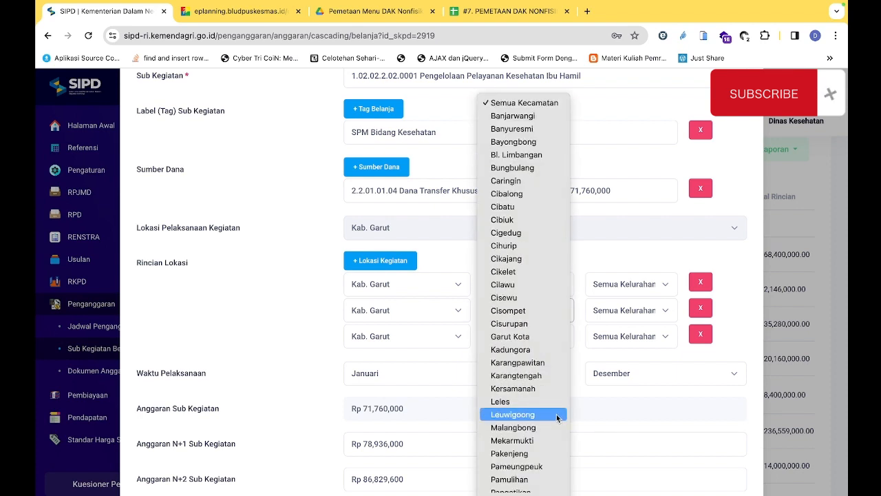
pyautogui.click(544, 336)
pyautogui.click(558, 337)
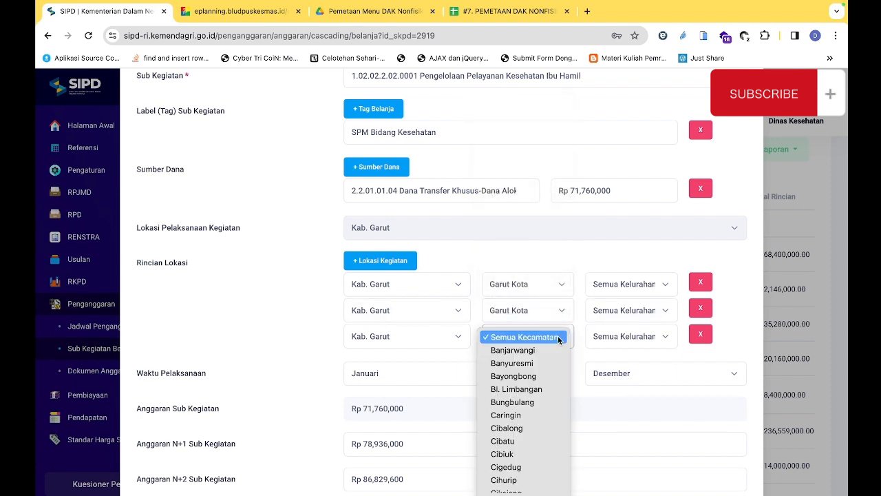
pyautogui.scroll(-5, 547, 405)
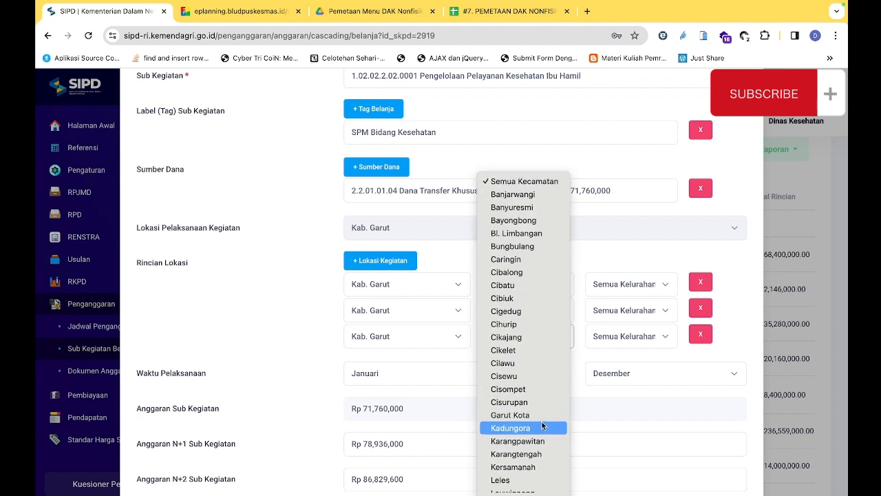
pyautogui.click(547, 415)
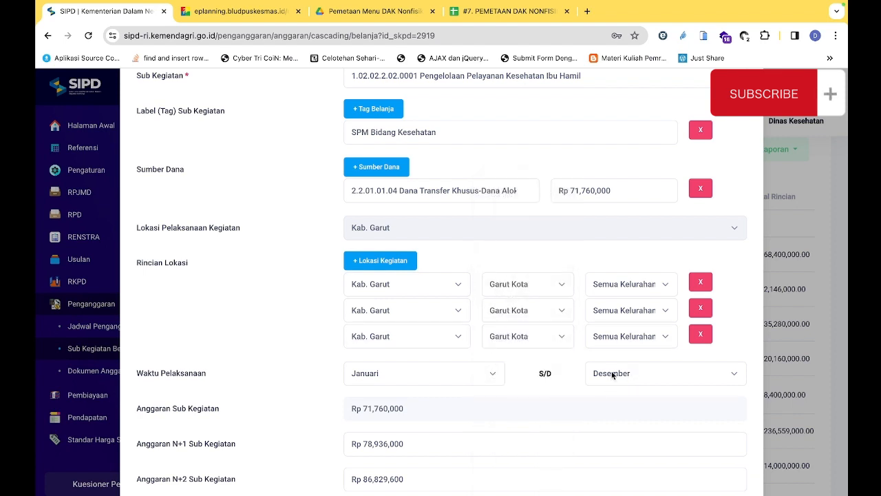
# Set the village to Kota Wetan in the first two Rincian Lokasi rows and Kota Kulon in the third
pyautogui.click(642, 288)
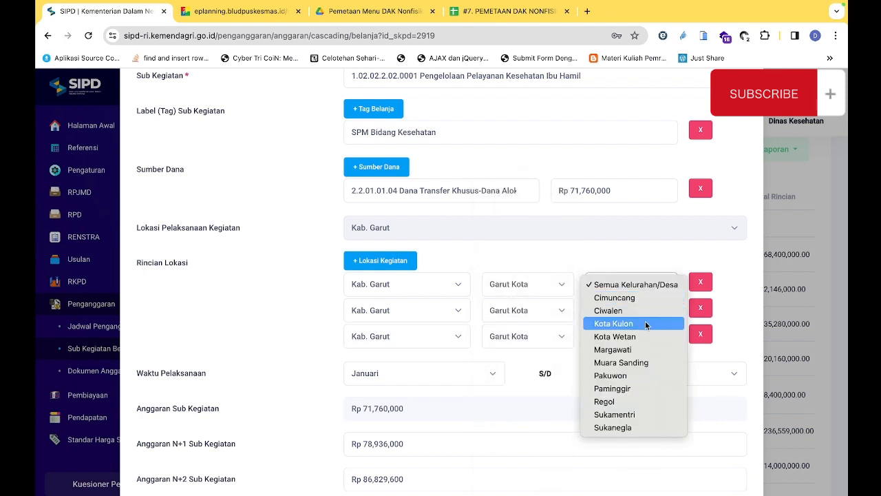
pyautogui.click(648, 336)
pyautogui.click(659, 311)
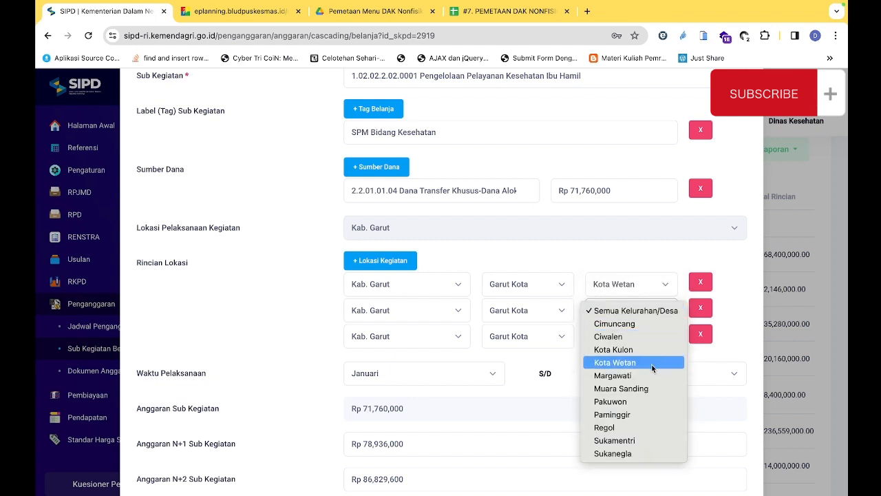
pyautogui.click(653, 363)
pyautogui.click(654, 337)
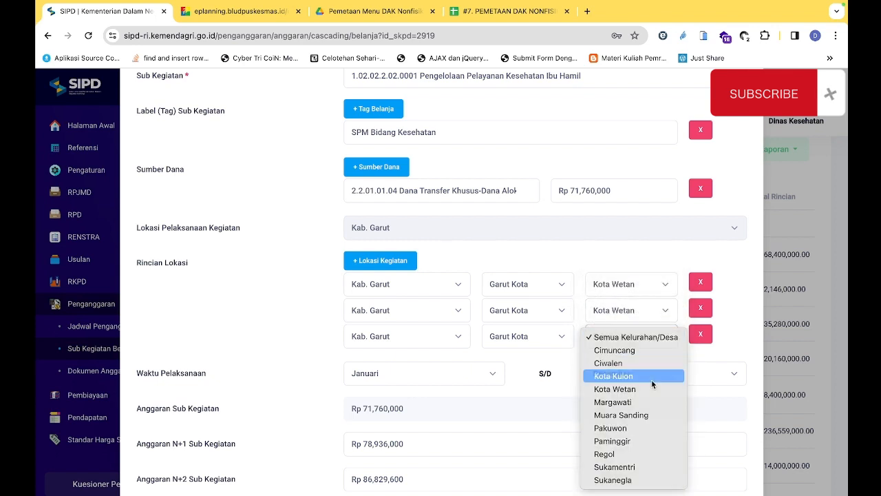
pyautogui.click(652, 379)
pyautogui.click(653, 341)
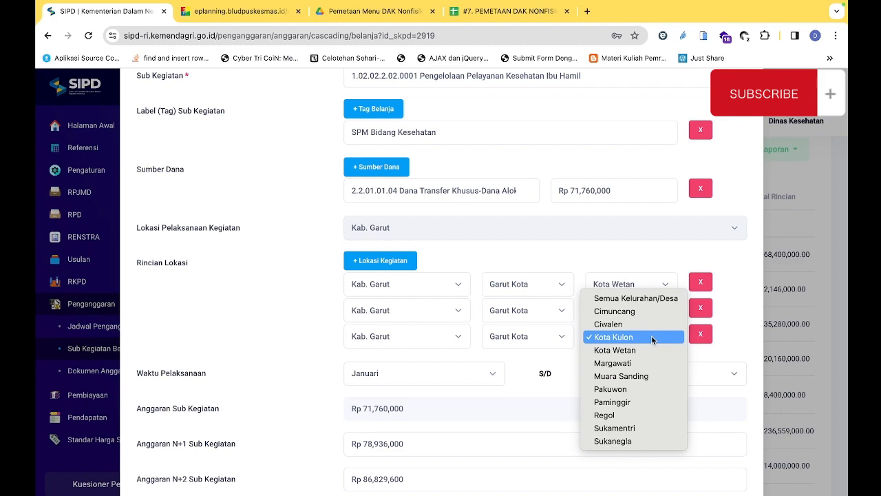
pyautogui.click(653, 338)
# Examine the sub-activity's N+1 and N+2 budget amounts against its current-year Anggaran Sub Kegiatan
pyautogui.scroll(-1, 531, 362)
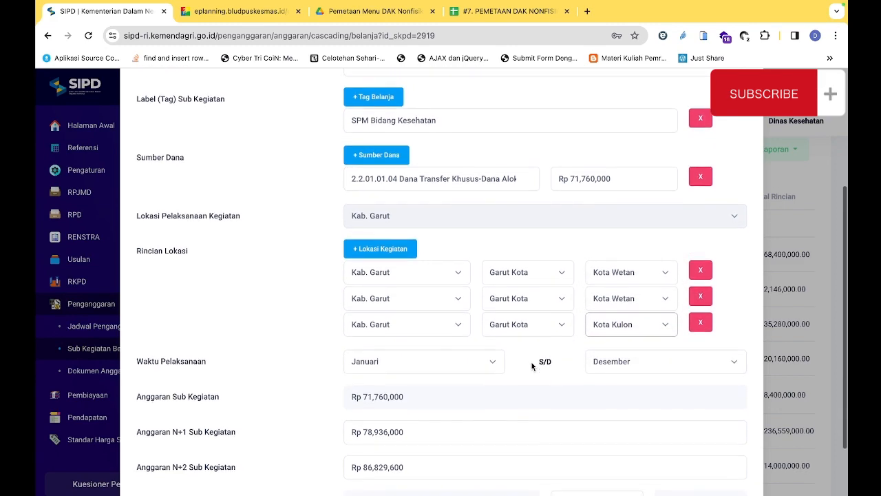
pyautogui.scroll(-3, 531, 362)
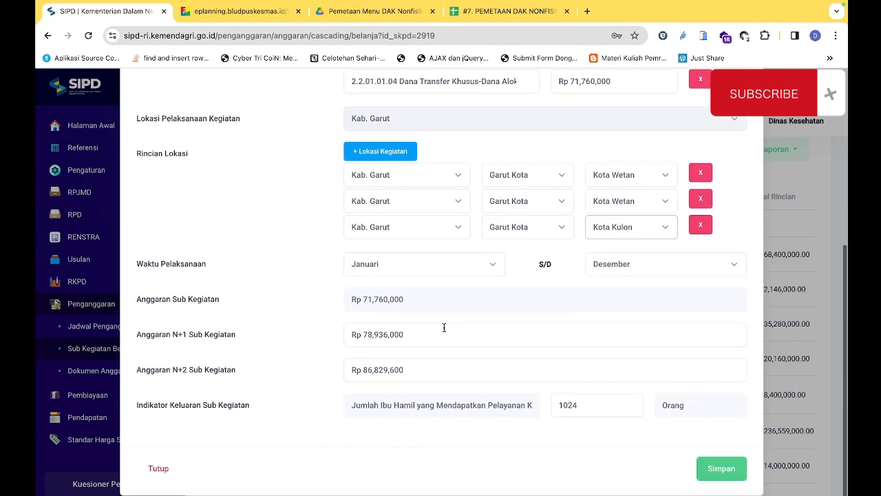
pyautogui.click(423, 335)
pyautogui.moveTo(424, 335); pyautogui.dragTo(345, 337)
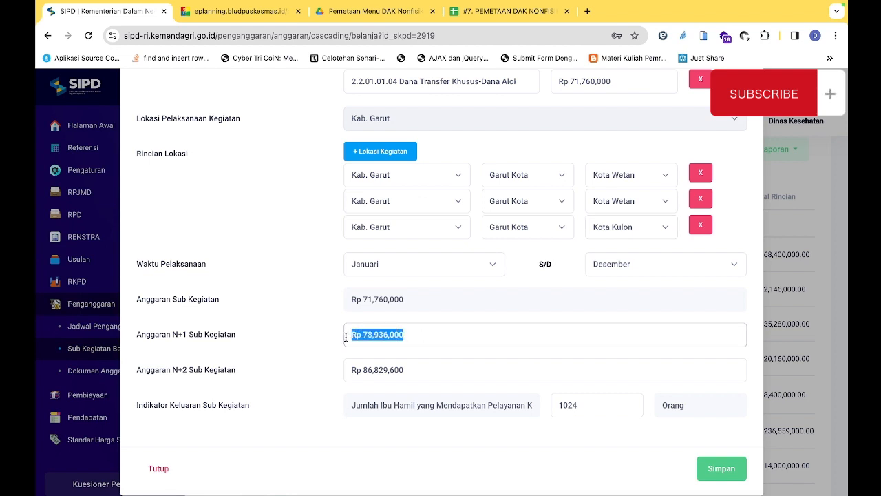
pyautogui.click(417, 373)
pyautogui.moveTo(417, 372); pyautogui.dragTo(354, 372)
pyautogui.click(407, 300)
pyautogui.moveTo(408, 299); pyautogui.dragTo(363, 297)
pyautogui.click(373, 298)
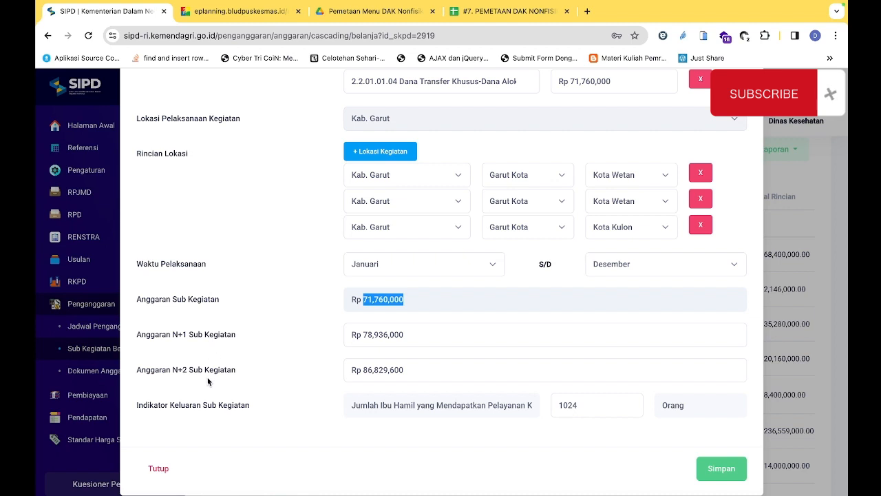
# Review the N+1 and N+2 budget amounts and the Indikator Keluaran Sub Kegiatan in the sub-activity form
pyautogui.moveTo(419, 334); pyautogui.dragTo(351, 333)
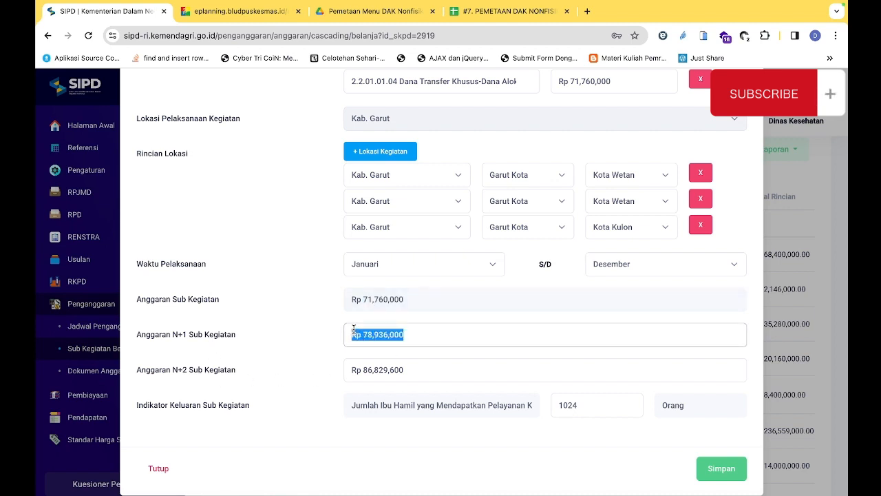
pyautogui.moveTo(417, 368); pyautogui.dragTo(344, 367)
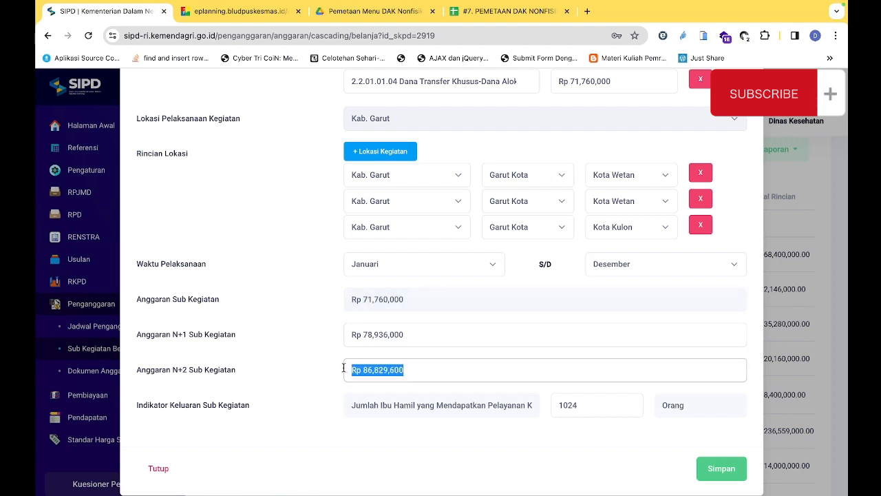
pyautogui.moveTo(409, 300); pyautogui.dragTo(346, 298)
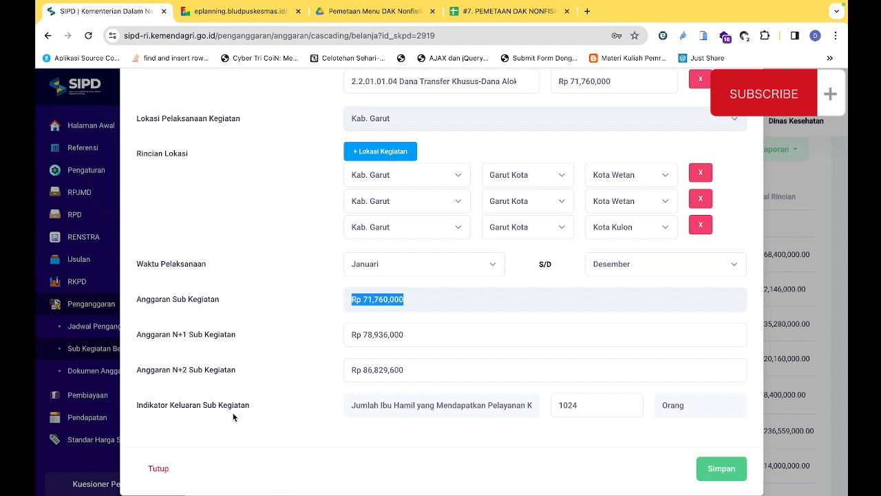
pyautogui.moveTo(193, 405); pyautogui.dragTo(224, 407)
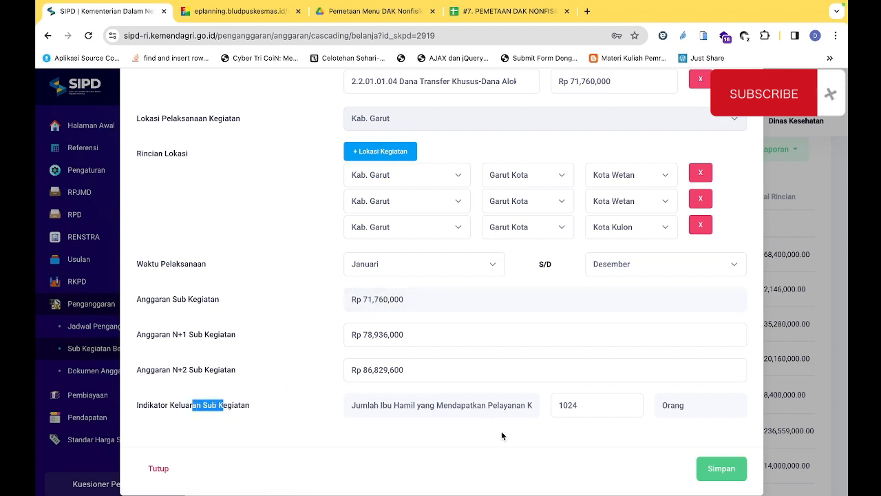
pyautogui.click(510, 408)
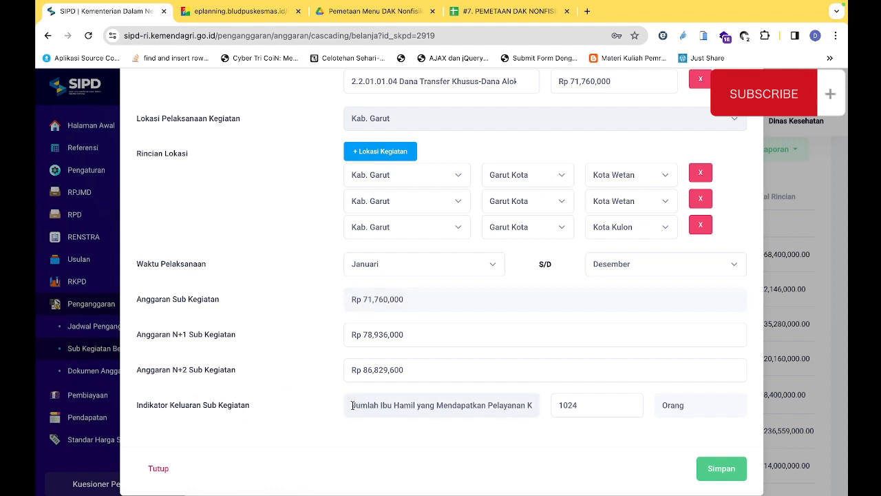
pyautogui.scroll(4, 421, 358)
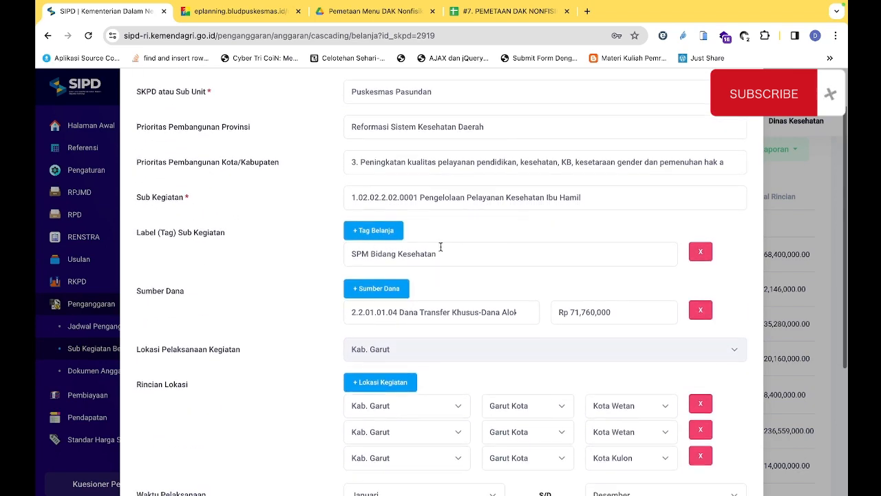
pyautogui.scroll(-4, 413, 247)
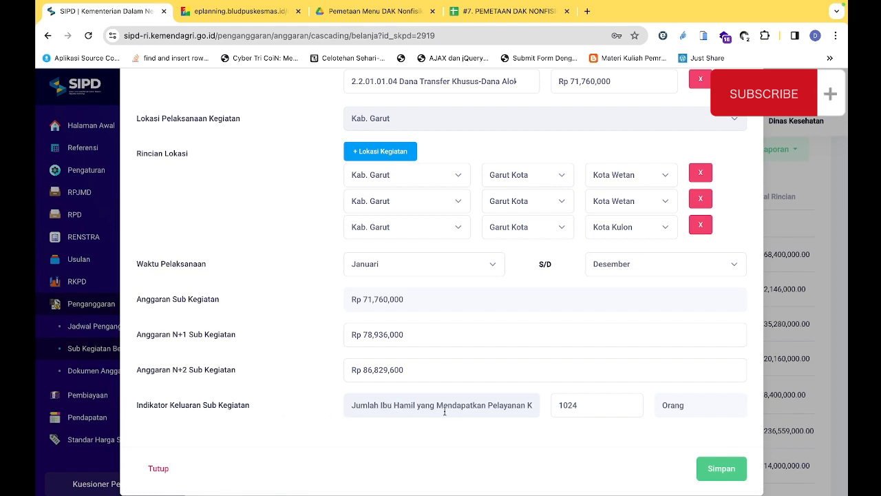
pyautogui.moveTo(387, 405); pyautogui.dragTo(468, 404)
pyautogui.click(471, 405)
# Switch to the PEMETAAN DAK NONFISIK spreadsheet and examine its Indikator column and the Kinerja entries under the ministerial decree
pyautogui.click(521, 13)
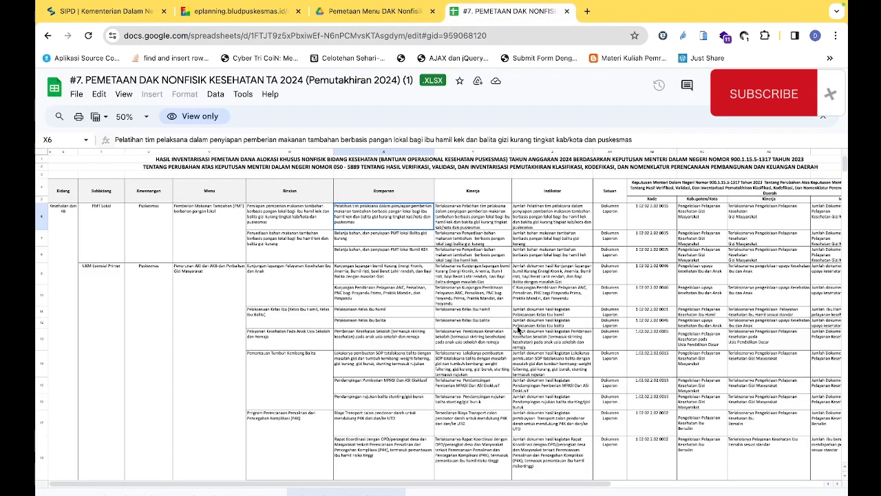
pyautogui.click(558, 219)
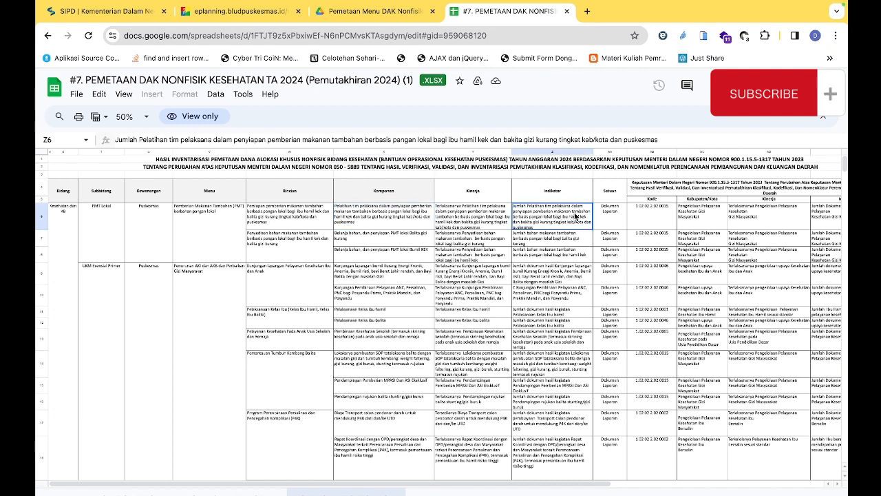
pyautogui.click(759, 221)
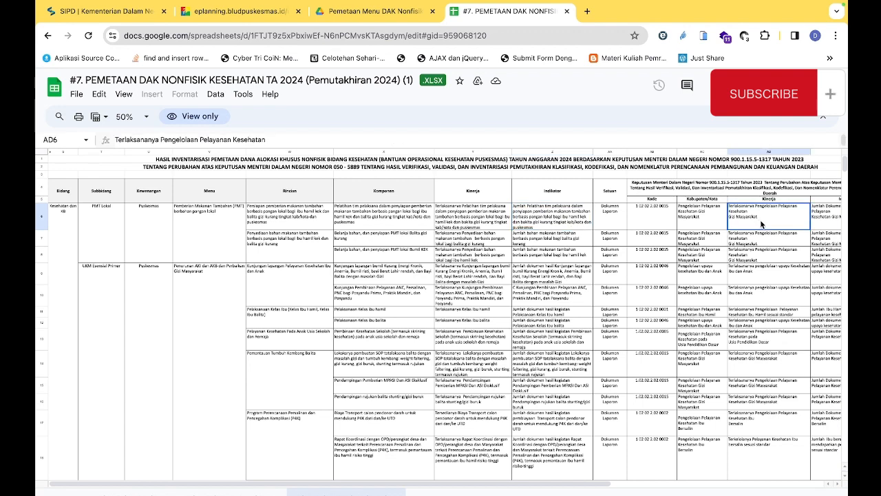
pyautogui.press('Down')
pyautogui.press('Down')
pyautogui.press('Down')
pyautogui.press('Down')
pyautogui.press('Down')
pyautogui.press('Down')
pyautogui.press('Down')
pyautogui.press('Down')
pyautogui.press('Down')
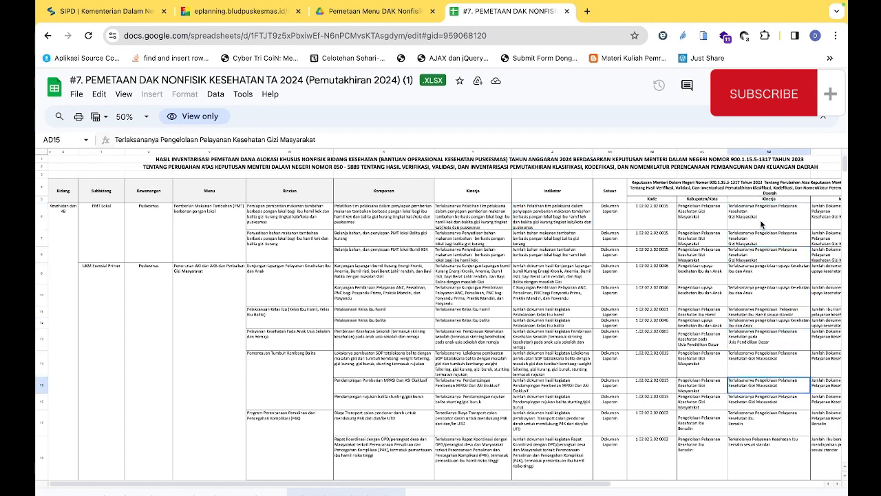
pyautogui.press('Down')
pyautogui.press('Down')
pyautogui.press('Down')
pyautogui.press('Down')
pyautogui.press('Up')
pyautogui.press('Up')
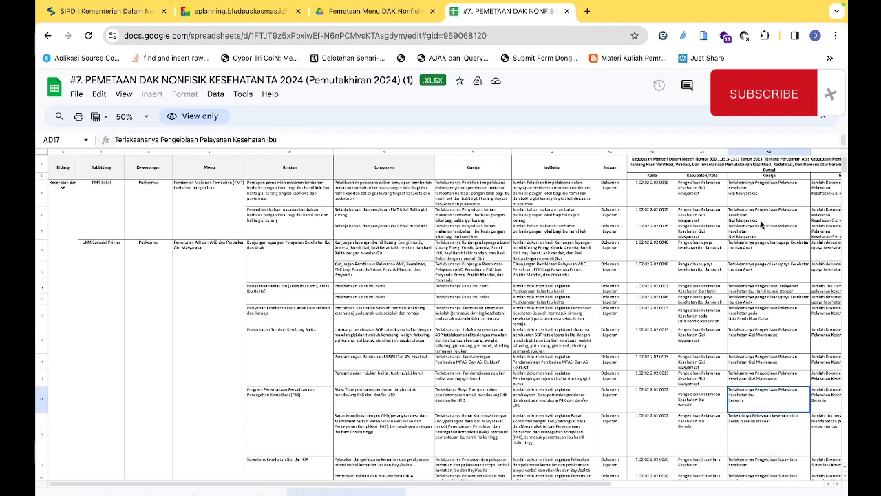
pyautogui.press('Up')
pyautogui.press('Up')
pyautogui.press('Up')
pyautogui.press('Up')
pyautogui.press('Up')
pyautogui.press('Up')
pyautogui.press('Up')
pyautogui.press('Up')
pyautogui.press('Up')
pyautogui.press('Up')
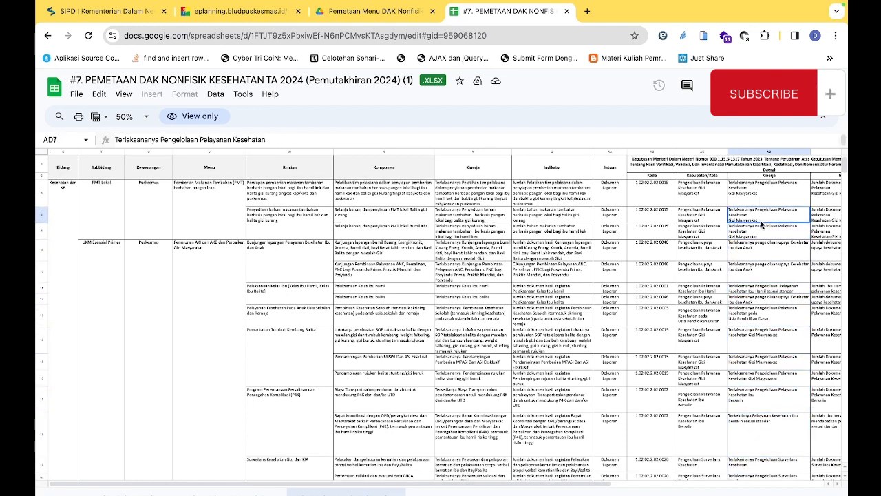
pyautogui.press('Up')
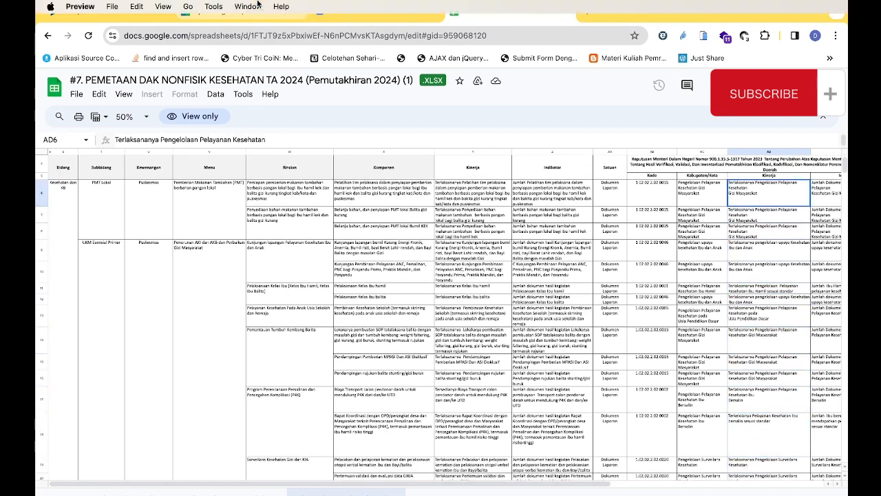
# Switch to ePlanning and check the Keluaran indicator and its target in the Ibu Bersalin RKA report
pyautogui.click(248, 11)
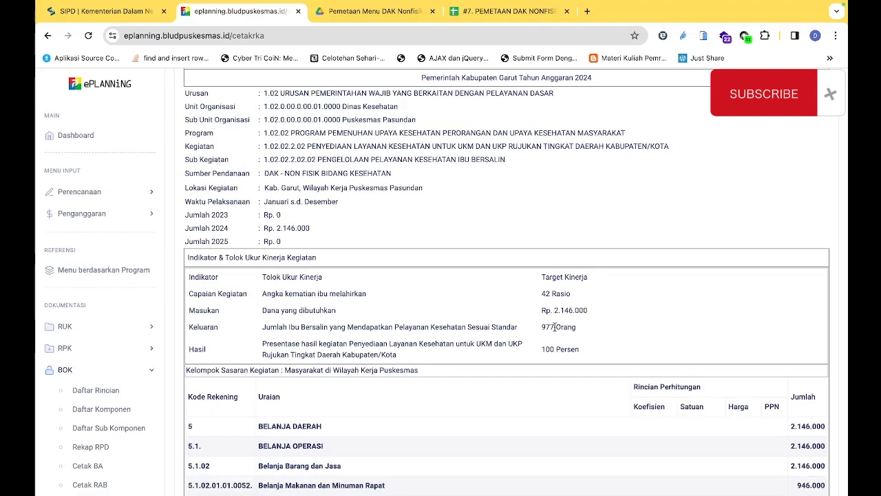
pyautogui.scroll(5, 554, 326)
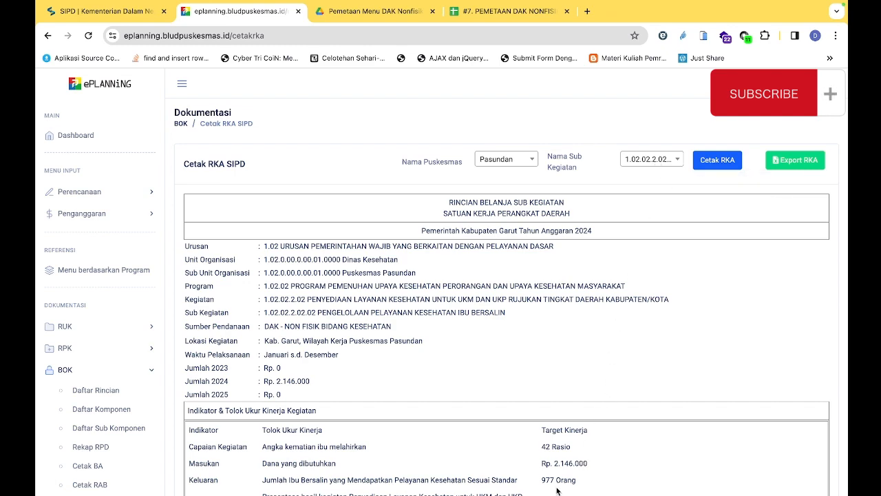
pyautogui.scroll(-1, 557, 490)
pyautogui.scroll(-1, 554, 487)
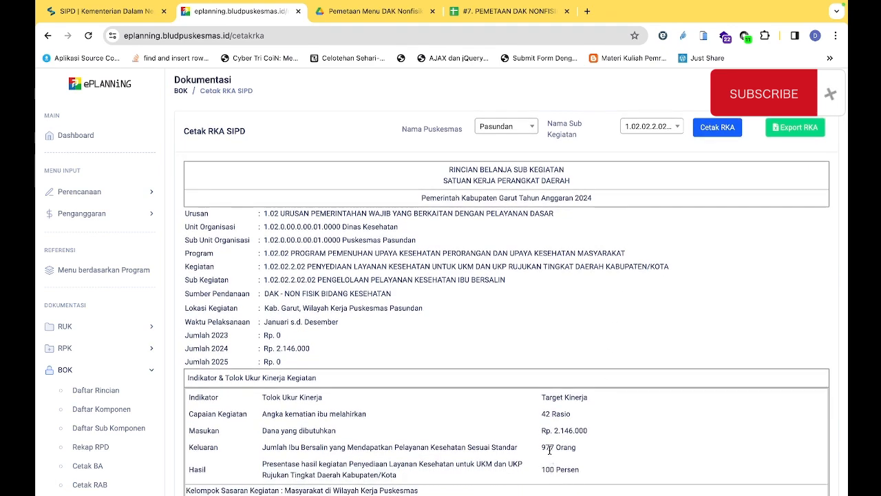
pyautogui.doubleClick(548, 448)
pyautogui.hotkey('ctrl', 'shift', 'Tab')
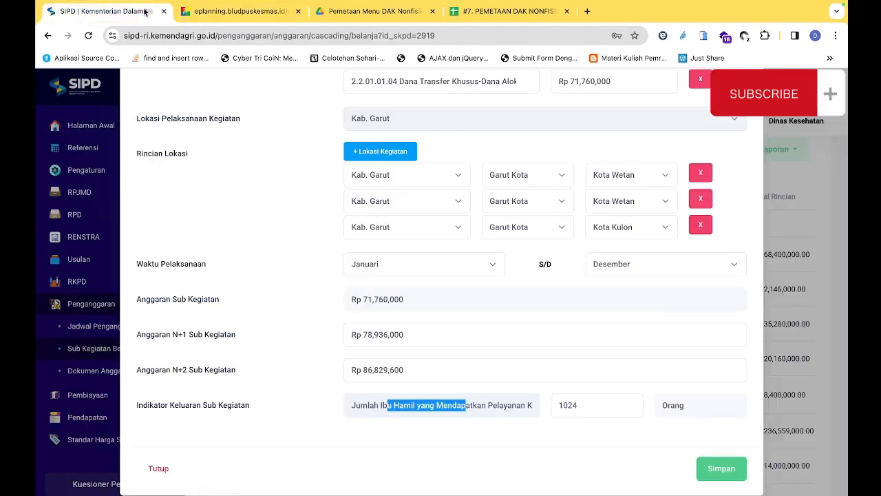
# Compare the SIPD output indicator with ePlanning by displaying the RKA for sub-activity 1.02.02.2.02.01 Pengelolaan Pelayanan Kesehatan Ibu Hamil
pyautogui.click(521, 412)
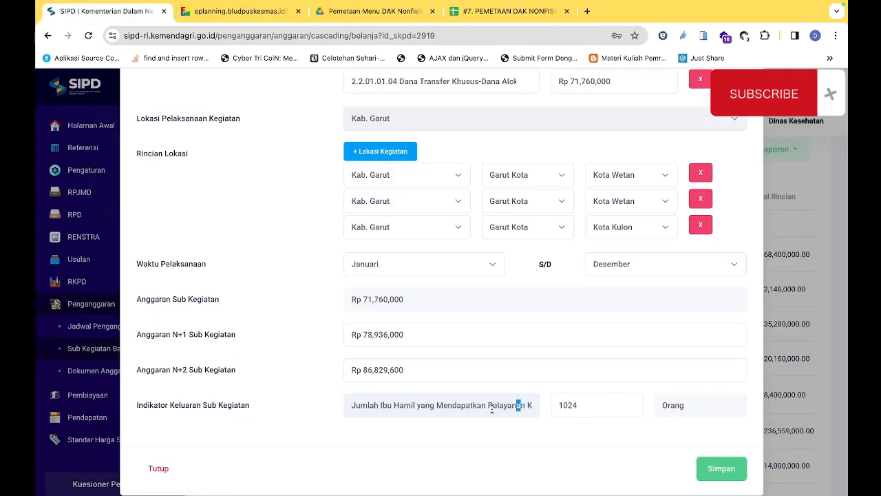
pyautogui.moveTo(446, 406); pyautogui.dragTo(475, 406)
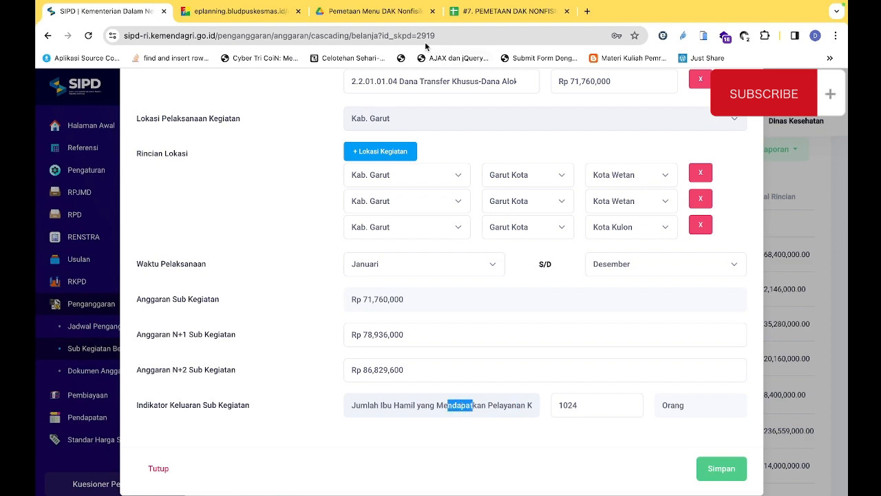
pyautogui.click(509, 11)
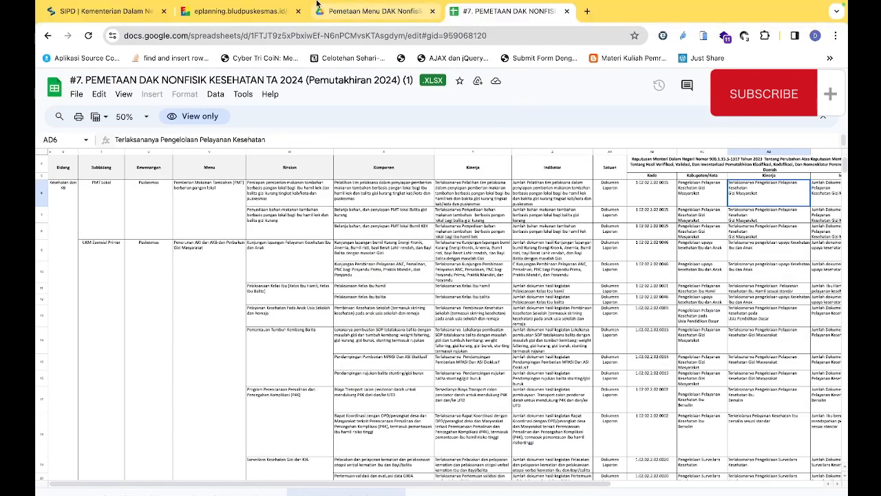
pyautogui.click(234, 11)
pyautogui.click(651, 126)
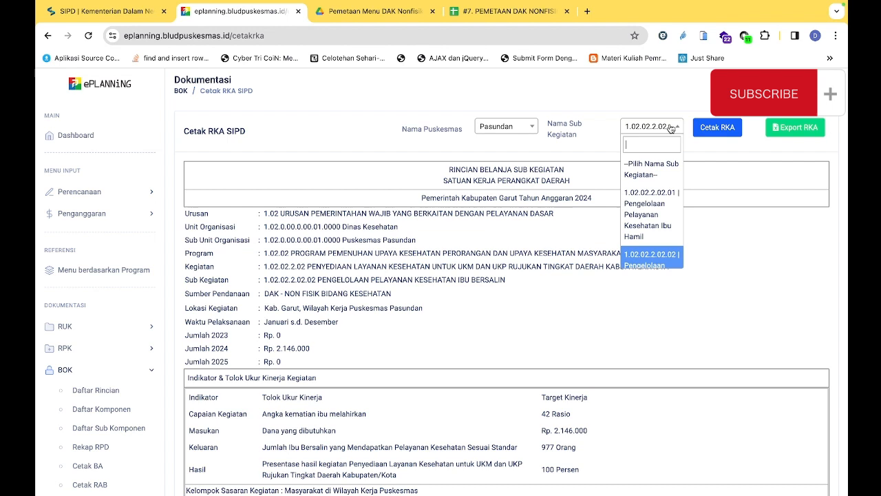
pyautogui.click(668, 224)
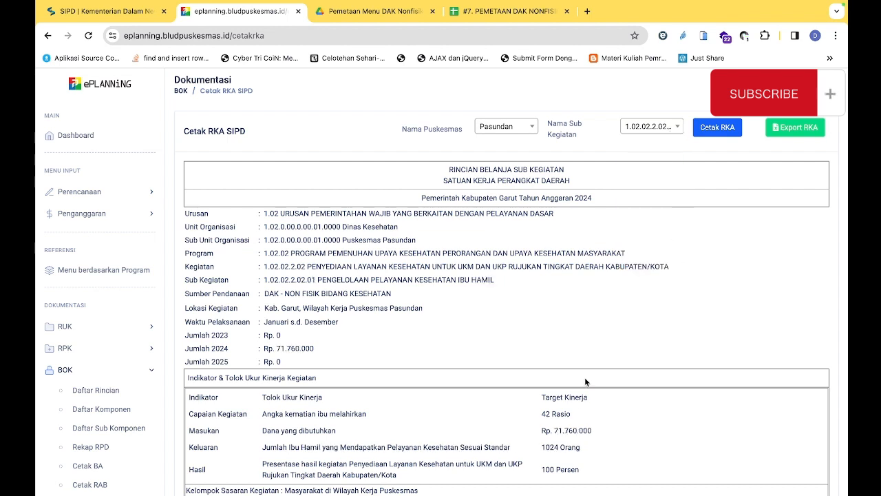
# Return to the SIPD form, check the target of the Indikator Keluaran and save the sub-activity
pyautogui.hotkey('ctrl', 'shift', 'Tab')
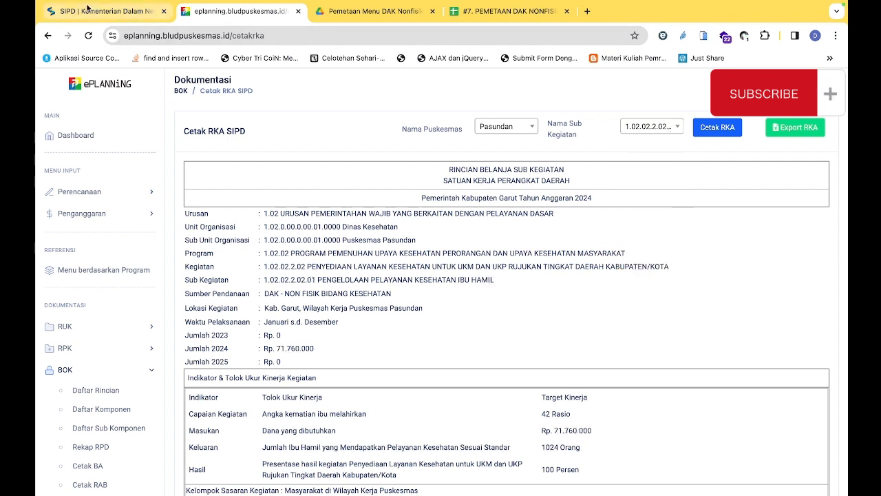
pyautogui.moveTo(588, 406); pyautogui.dragTo(559, 406)
pyautogui.click(595, 408)
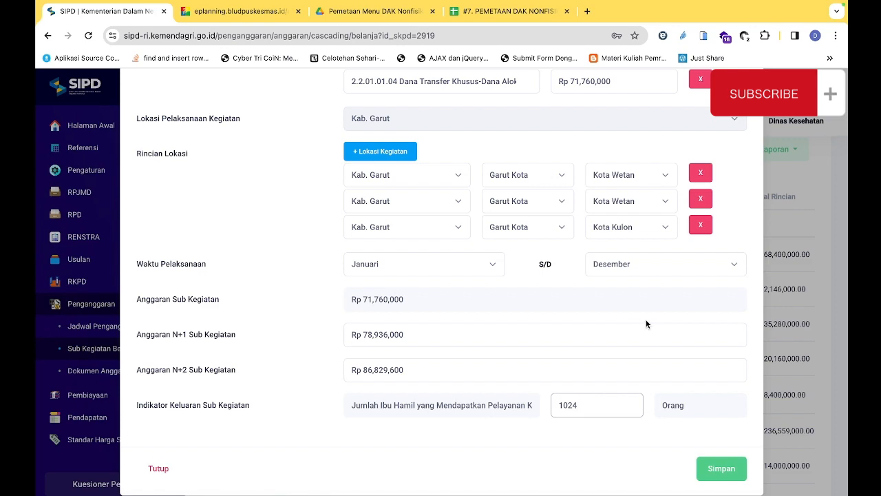
pyautogui.click(722, 470)
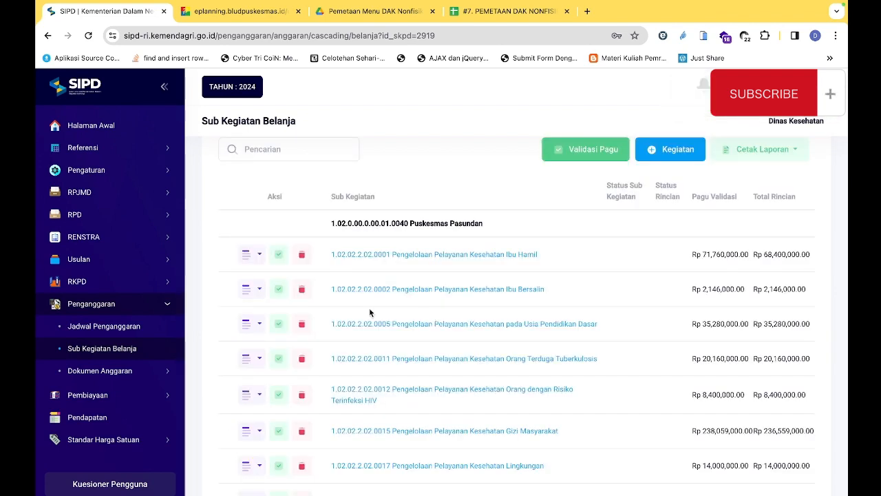
# Filter the Sub Kegiatan Belanja list by "pasundan"
pyautogui.click(262, 162)
pyautogui.write('pas')
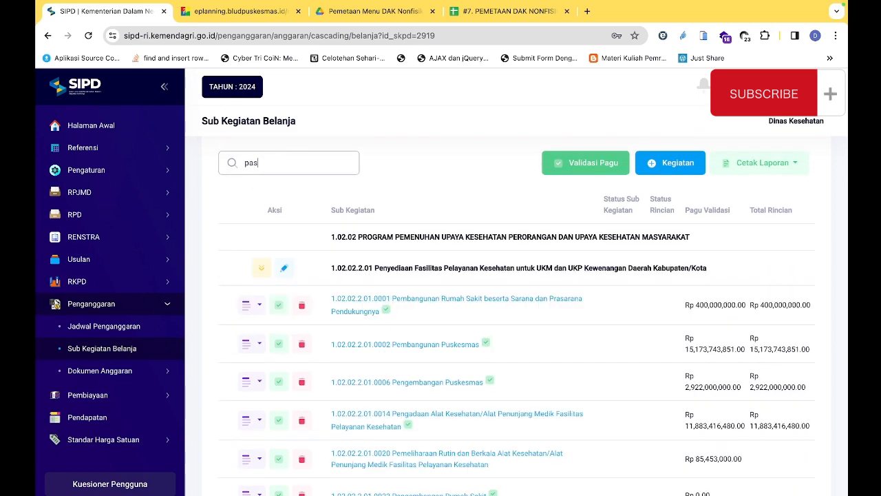
pyautogui.write('undan')
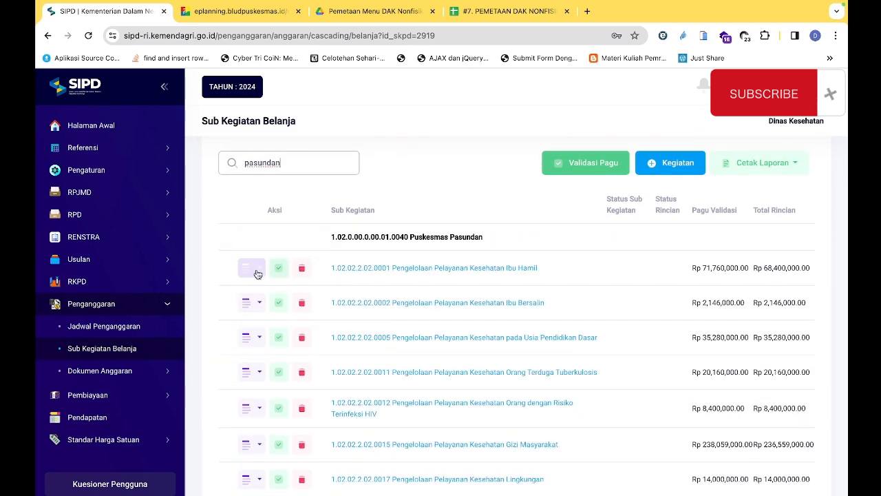
# Generate the RKA Rincian Belanja PDF for 1.02.02.2.02.0001 Pengelolaan Pelayanan Kesehatan Ibu Hamil and open the downloaded file
pyautogui.click(257, 274)
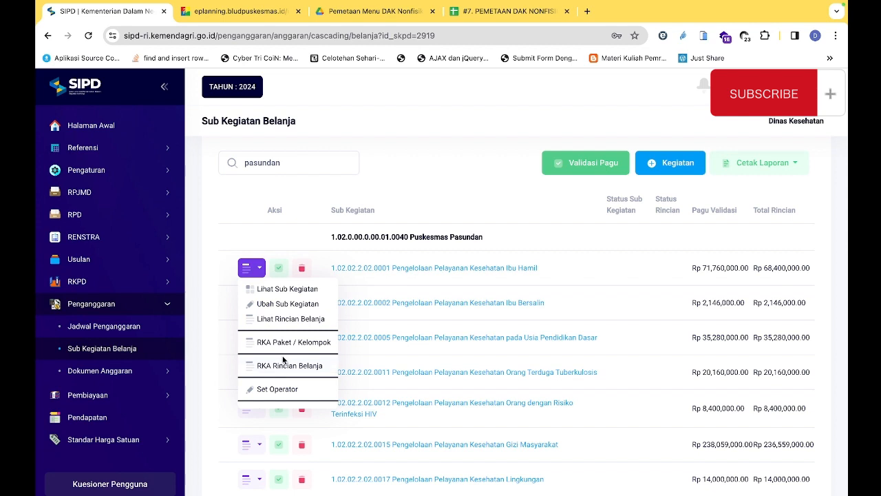
pyautogui.click(284, 365)
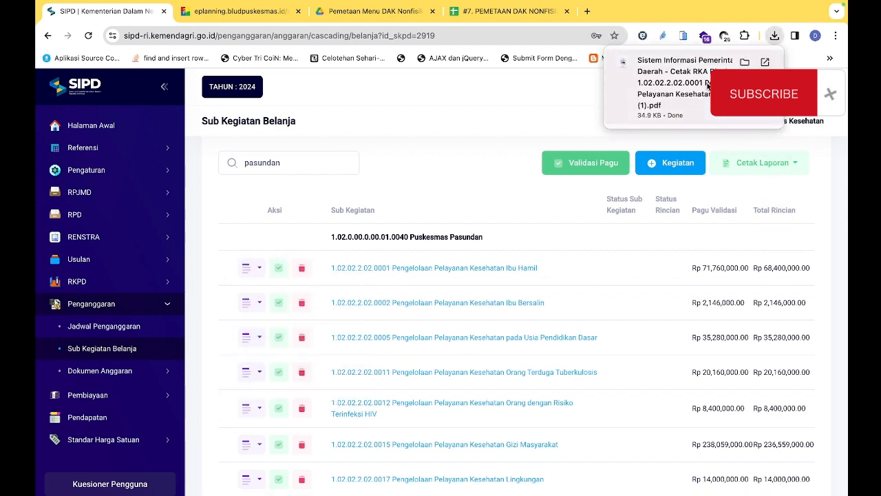
pyautogui.click(707, 90)
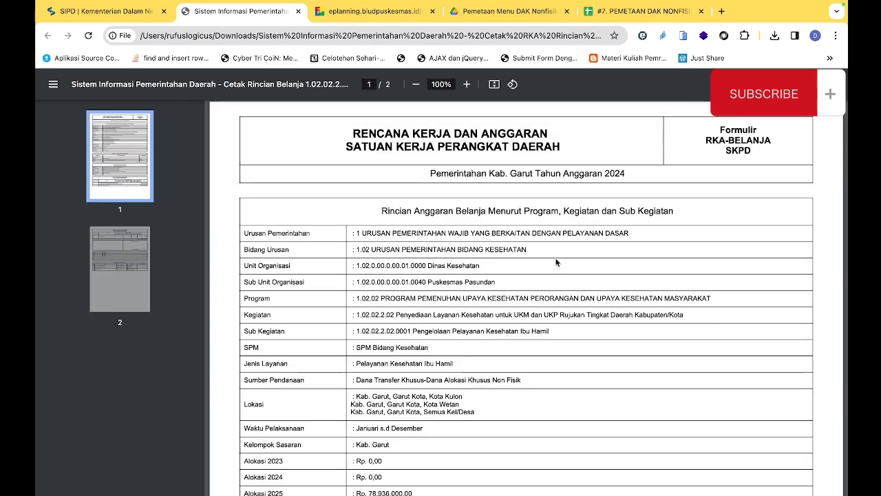
# Examine the Lokasi entries, performance indicators and Rincian Anggaran Belanja tables in the RKA PDF
pyautogui.scroll(-3, 521, 309)
pyautogui.scroll(-1, 521, 309)
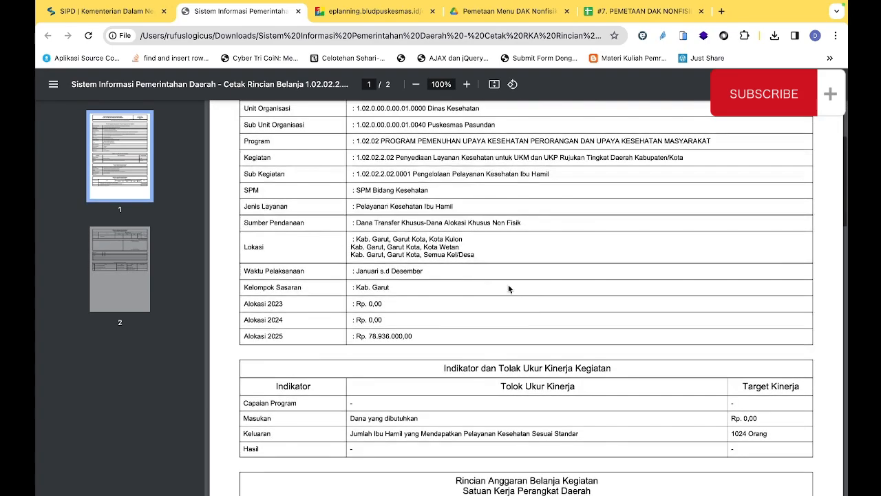
pyautogui.moveTo(356, 241); pyautogui.dragTo(447, 255)
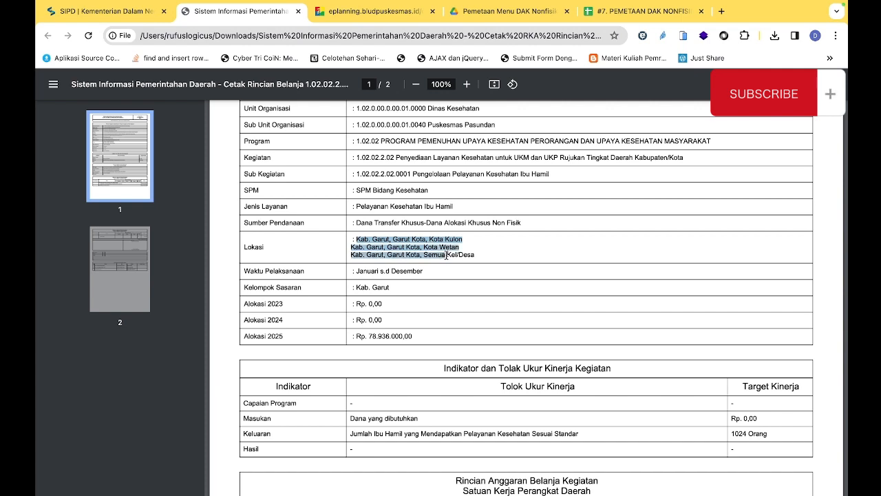
pyautogui.click(410, 247)
pyautogui.moveTo(378, 242); pyautogui.dragTo(411, 247)
pyautogui.scroll(-1, 498, 297)
pyautogui.scroll(-1, 498, 296)
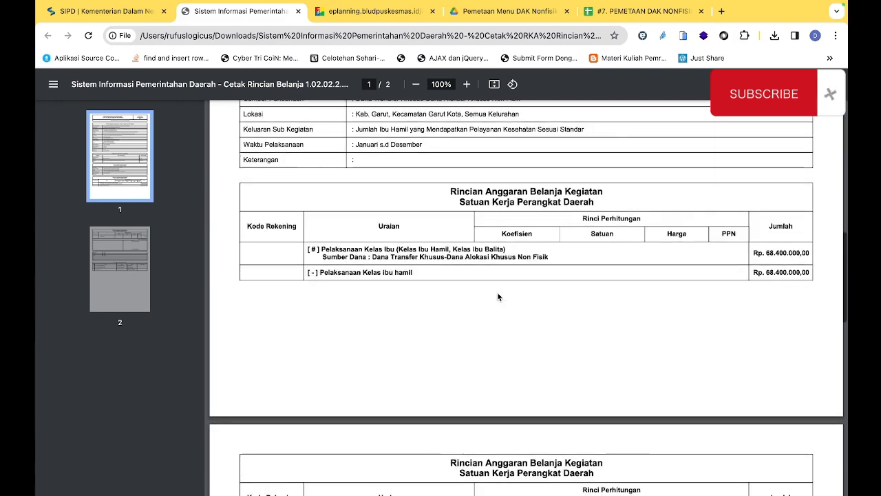
# Check the Keluaran indicator and its target in the RKA PDF and return to the SIPD Sub Kegiatan Belanja list
pyautogui.scroll(3, 497, 295)
pyautogui.scroll(3, 497, 296)
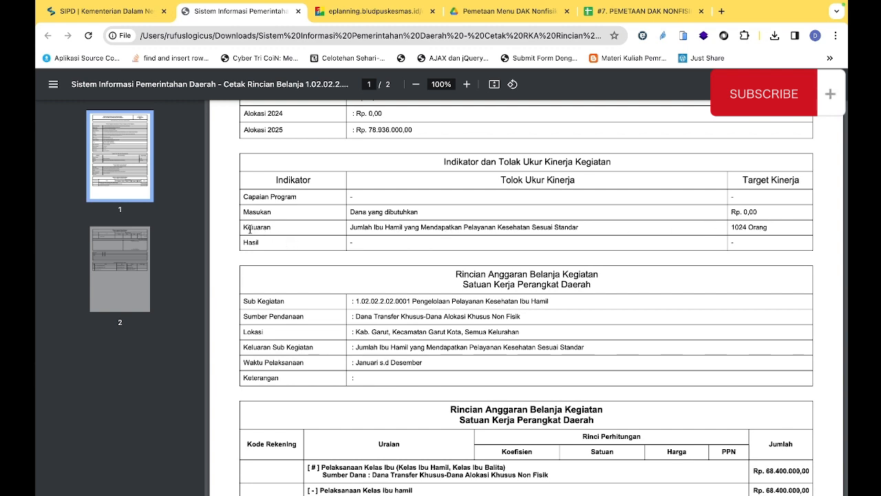
pyautogui.moveTo(249, 229); pyautogui.dragTo(781, 227)
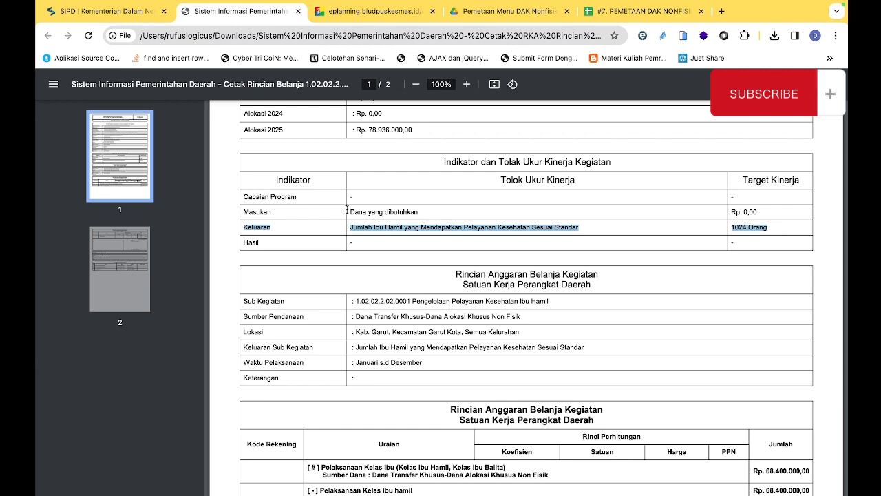
pyautogui.click(291, 193)
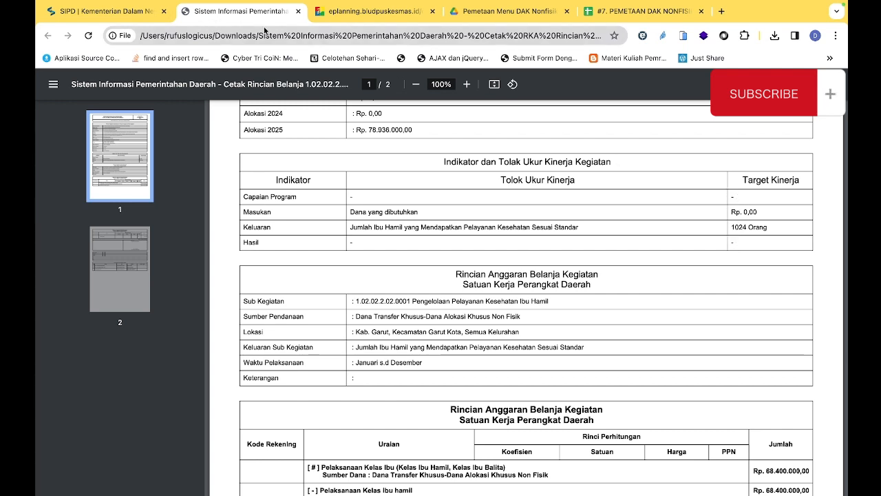
pyautogui.click(114, 12)
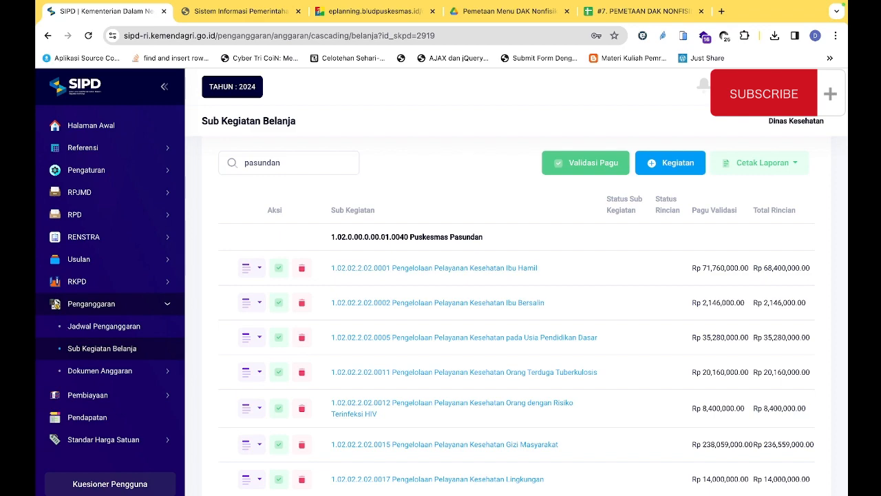
# Open WhatsApp Image 2023-12-23 at 21.37.39.jpeg and the downloaded Ibu Hamil (1) RKA PDF from the Downloads folder in Preview
pyautogui.moveTo(752, 485)
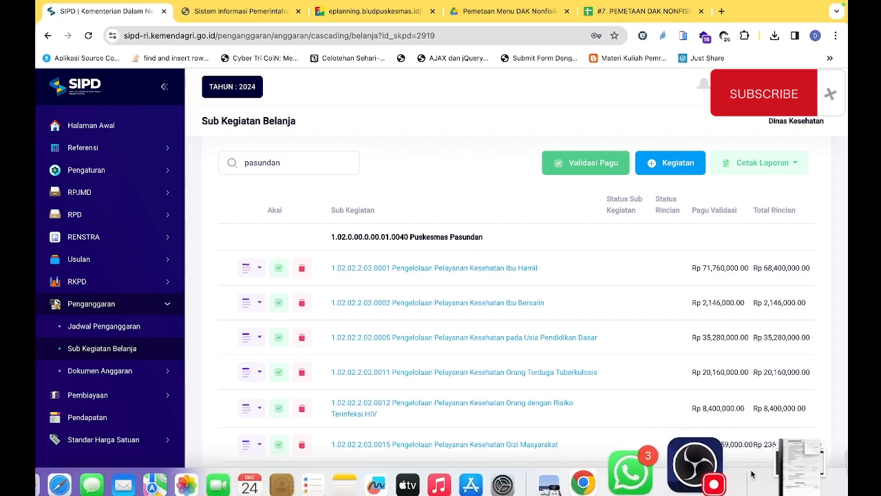
pyautogui.click(791, 468)
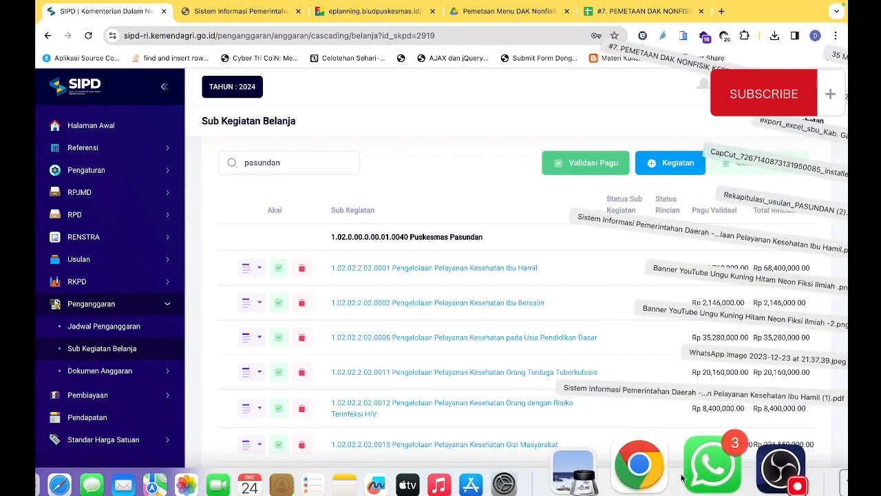
pyautogui.click(767, 358)
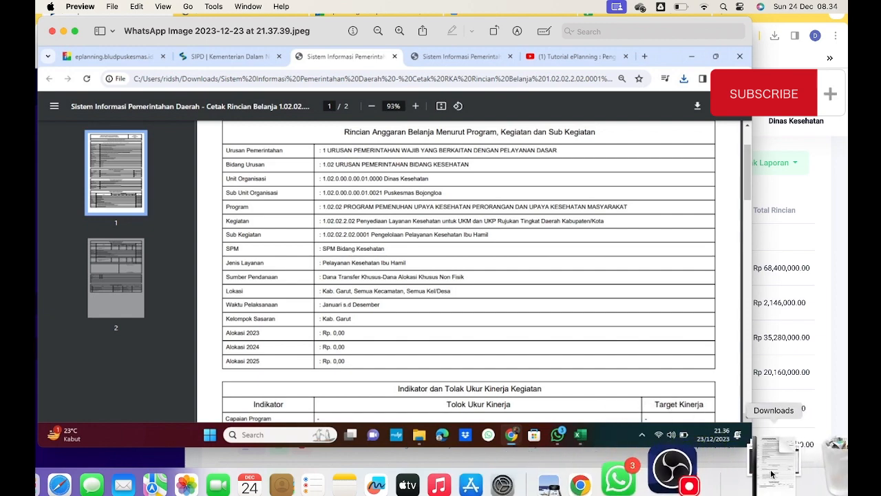
pyautogui.click(770, 471)
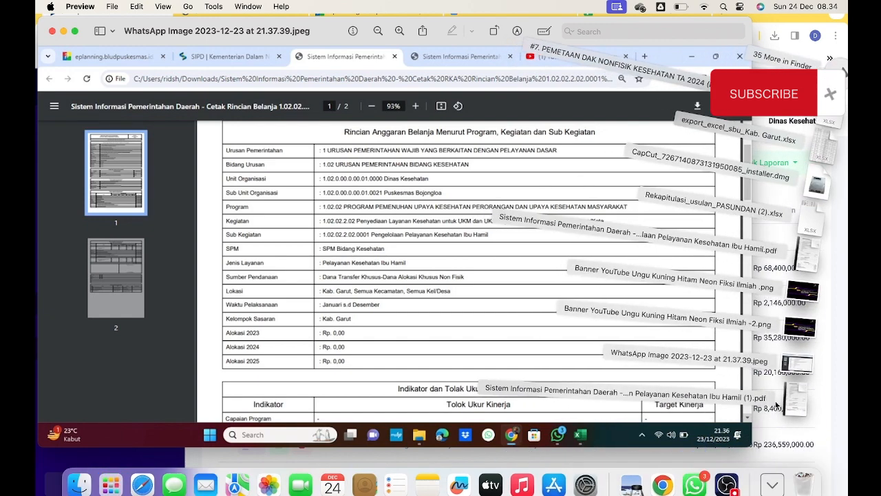
pyautogui.click(785, 412)
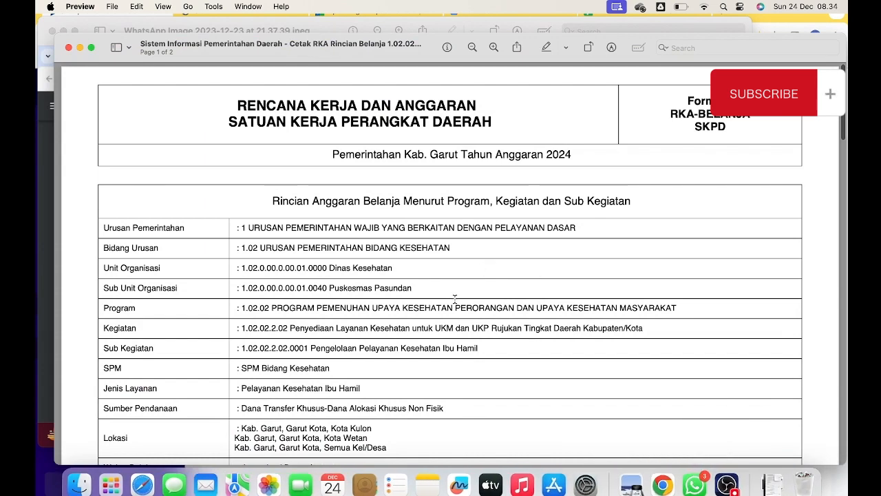
# Examine the Lokasi, Waktu Pelaksanaan and Alokasi rows for 2023 to 2025 in the Puskesmas Pasundan RKA PDF
pyautogui.scroll(-5, 455, 297)
pyautogui.scroll(-1, 454, 301)
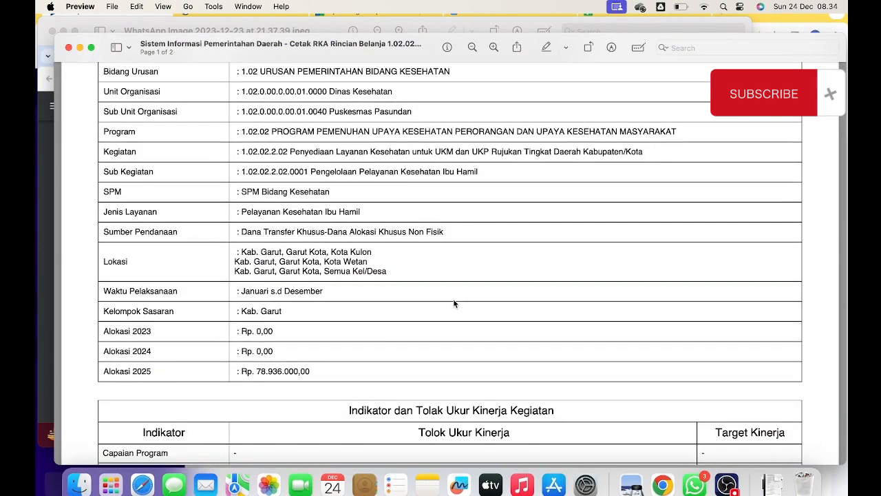
pyautogui.scroll(-3, 458, 307)
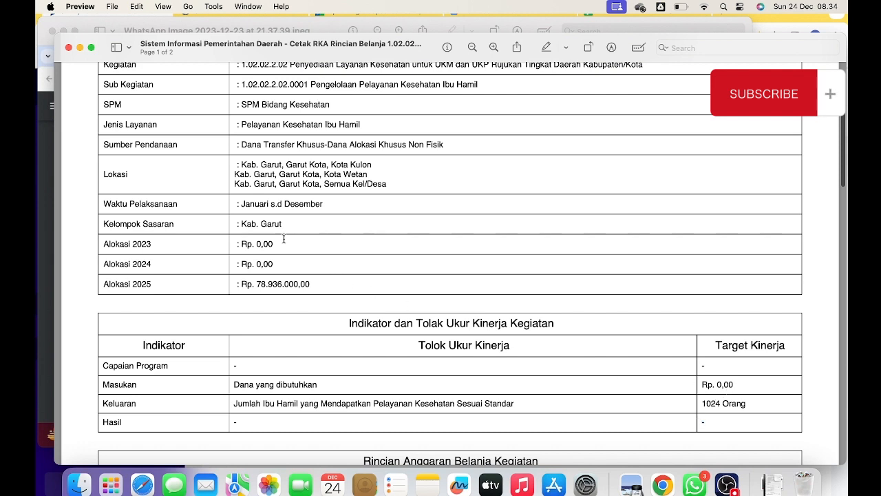
pyautogui.doubleClick(256, 241)
pyautogui.click(244, 242)
pyautogui.moveTo(238, 243); pyautogui.dragTo(272, 265)
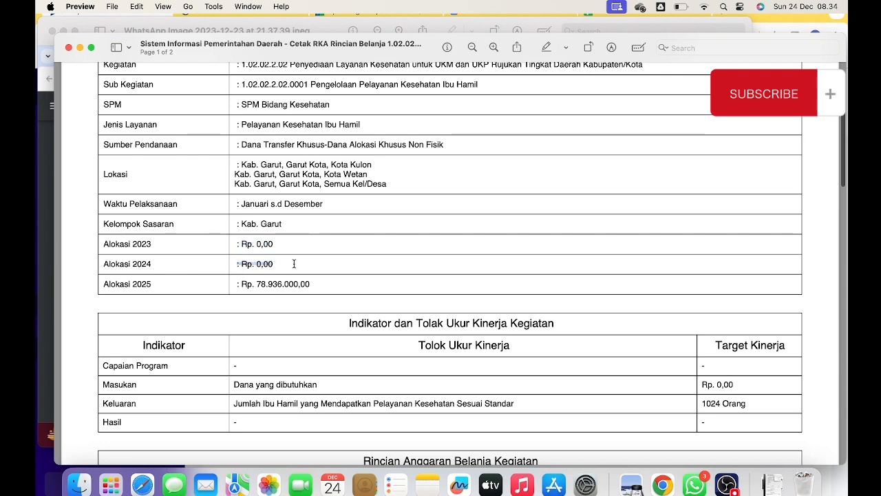
pyautogui.scroll(1, 294, 264)
pyautogui.scroll(-3, 294, 263)
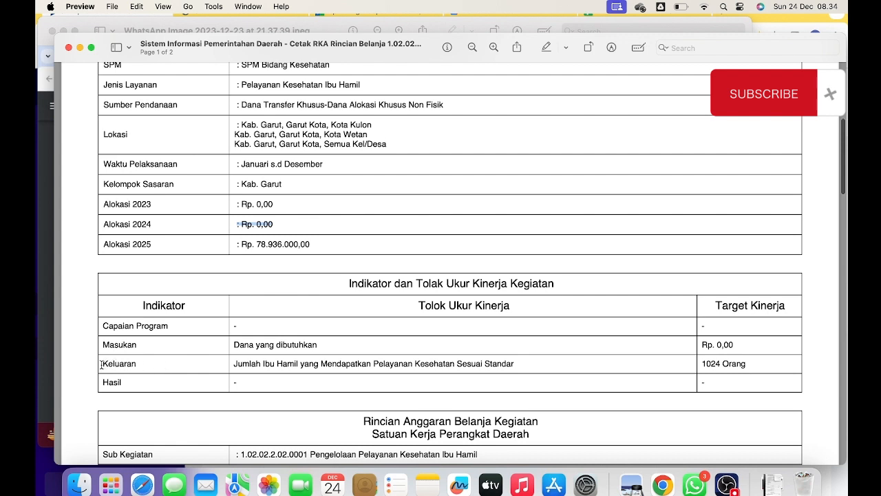
# Check the Keluaran row's Tolok Ukur Kinerja and Target Kinerja under Indikator dan Tolak Ukur Kinerja Kegiatan
pyautogui.moveTo(101, 365); pyautogui.dragTo(161, 364)
pyautogui.click(161, 364)
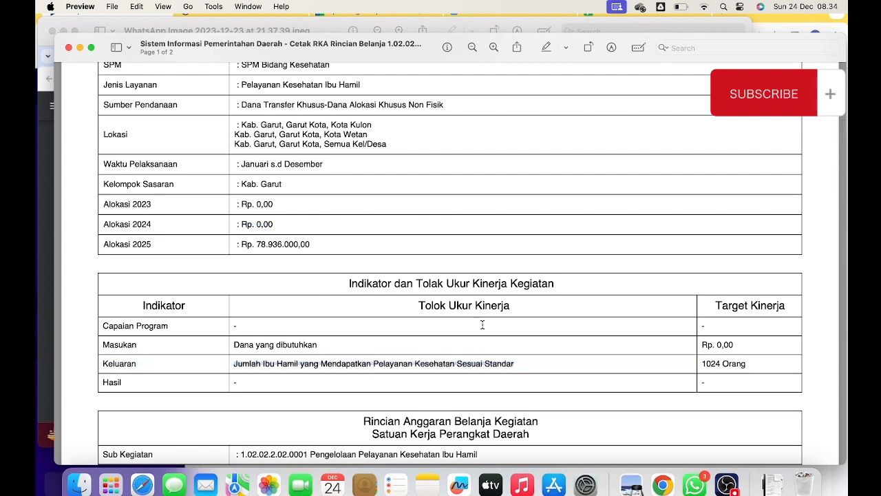
pyautogui.tripleClick(712, 365)
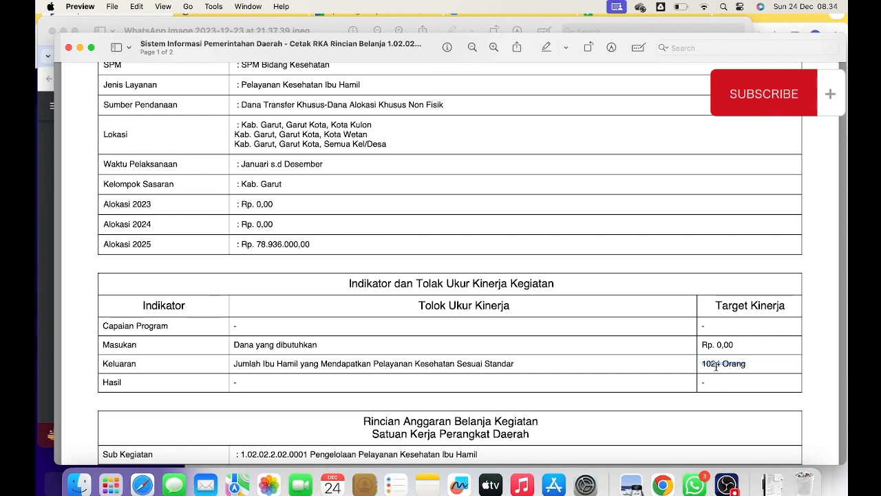
# Switch back to SIPD in Chrome and open sub-activity 1.02.02.2.02.0020 Pengelolaan Surveilans Kesehatan for editing
pyautogui.click(663, 484)
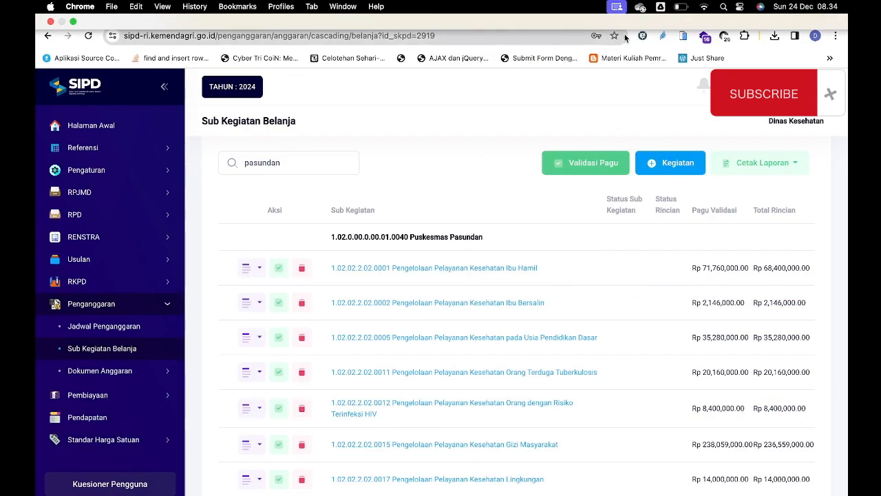
pyautogui.click(636, 12)
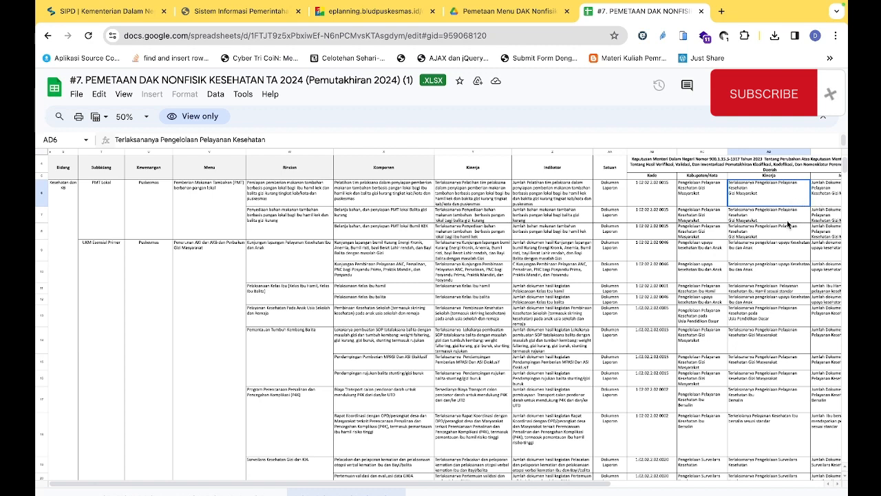
pyautogui.click(75, 13)
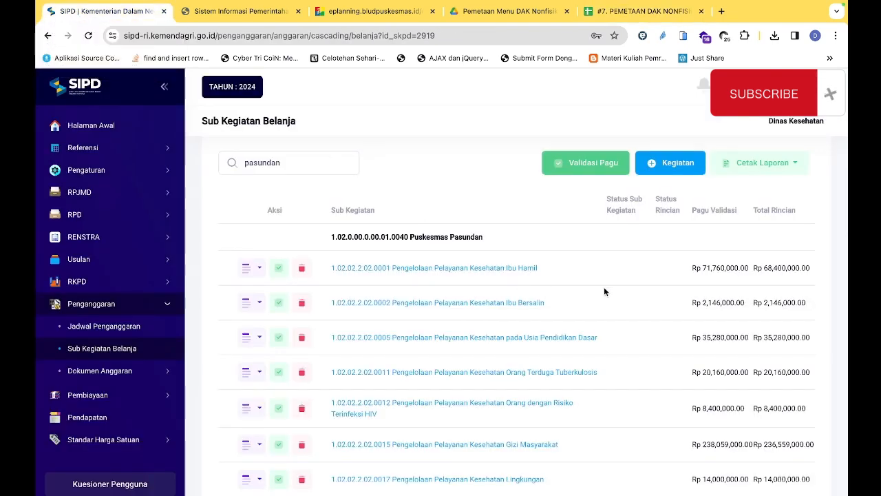
pyautogui.scroll(-1, 603, 291)
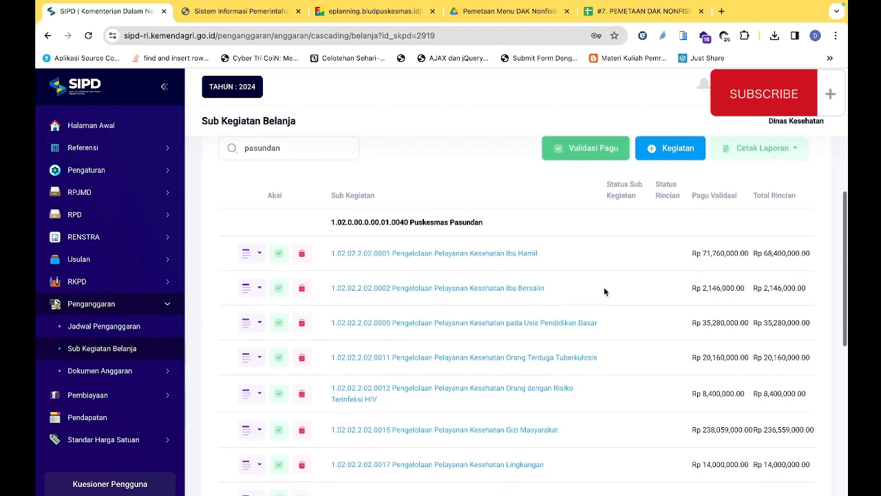
pyautogui.scroll(-5, 603, 291)
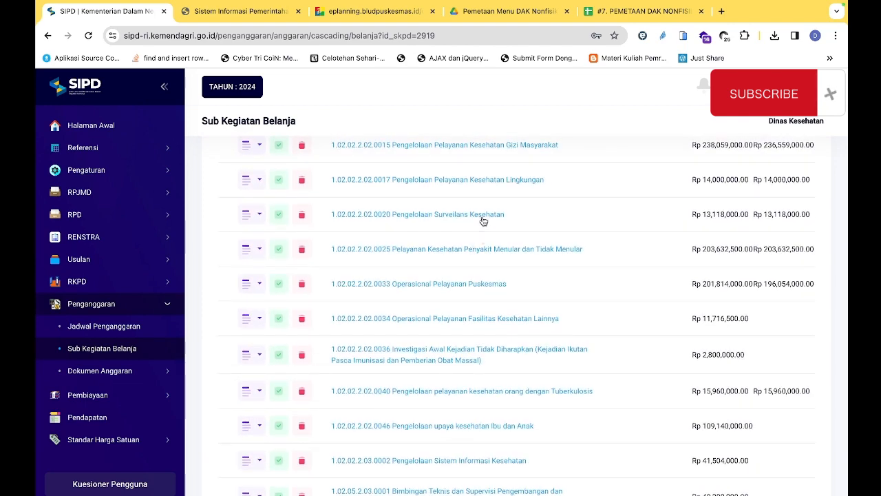
pyautogui.click(259, 218)
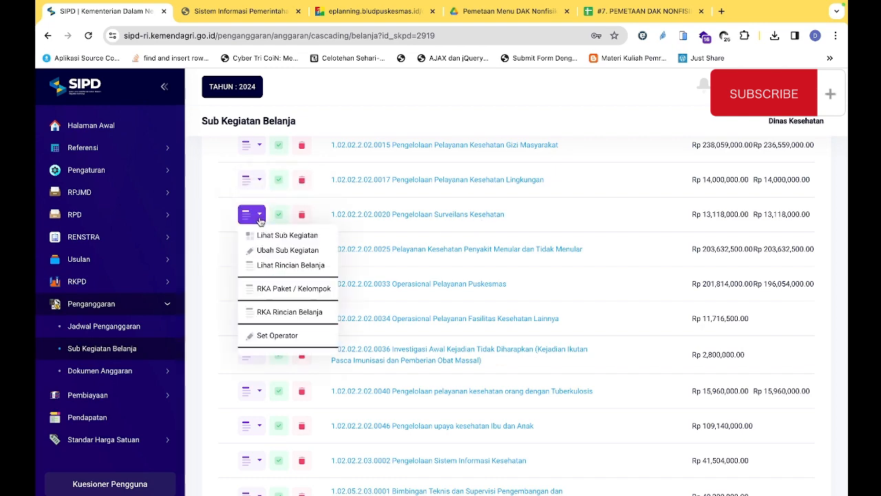
pyautogui.click(276, 250)
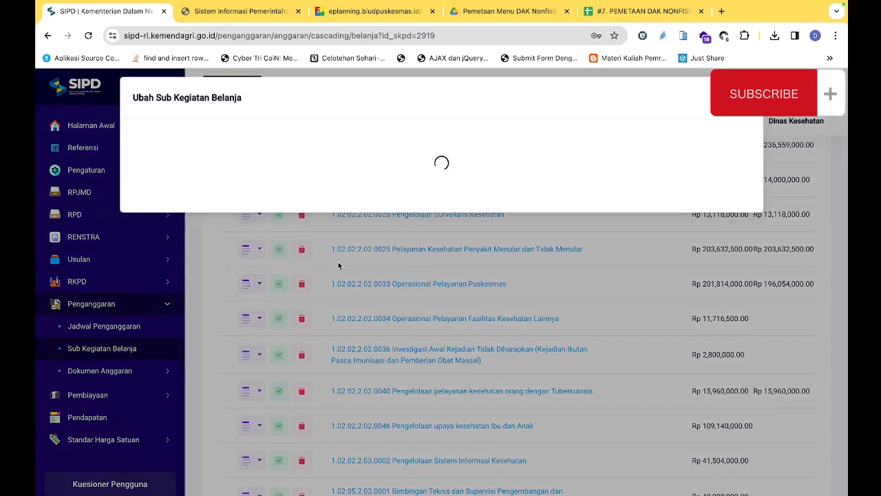
# Look up the Pengelolaan Surveilans Kesehatan indicator for Surveilans Kesehatan Gizi dan KIA in the PEMETAAN DAK NONFISIK spreadsheet
pyautogui.click(640, 11)
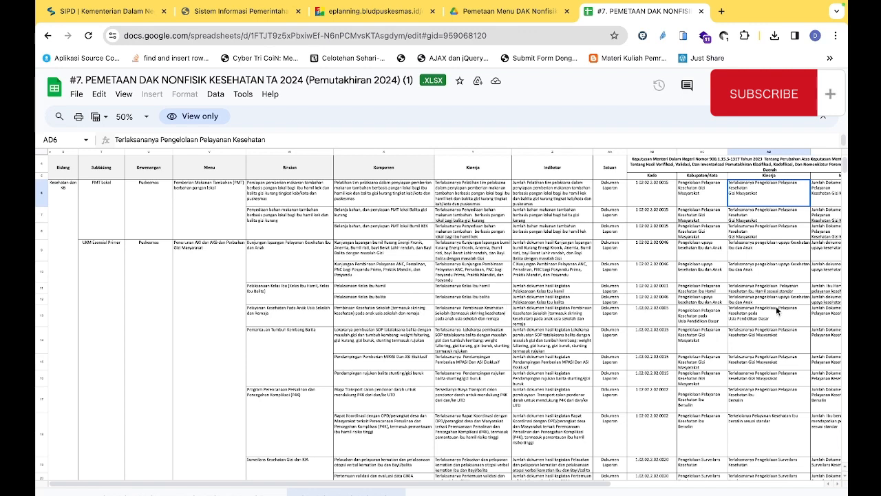
pyautogui.click(776, 338)
pyautogui.scroll(-1, 776, 355)
pyautogui.scroll(-2, 775, 353)
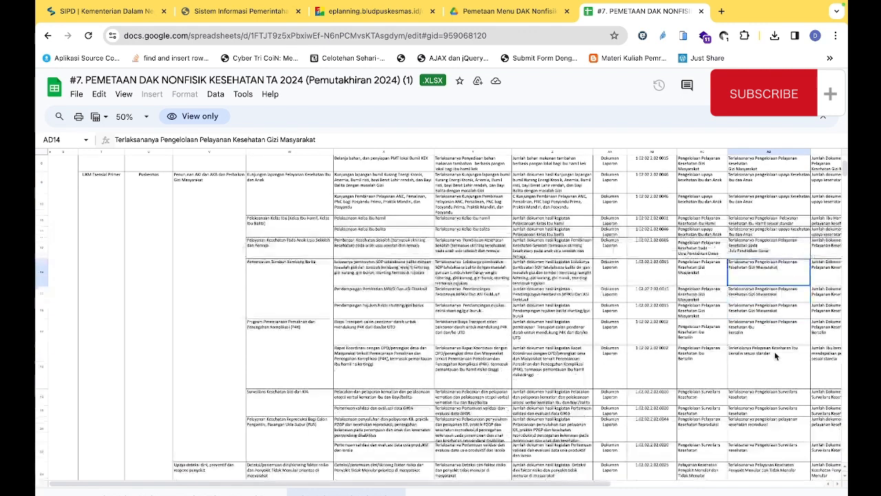
pyautogui.click(784, 400)
pyautogui.press('Right')
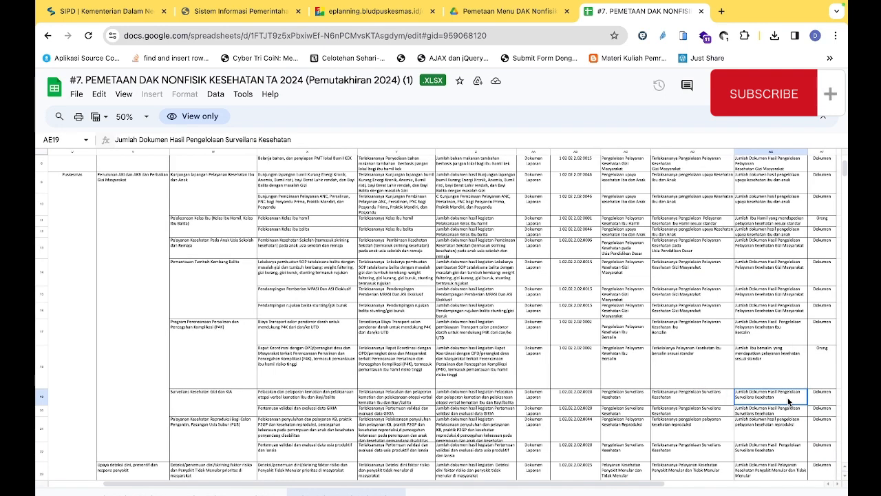
# Read across row 19 of the mapping sheet, comparing its sub-activity name, Kinerja, Indikator and Komponen entries
pyautogui.press('Left')
pyautogui.press('Left')
pyautogui.press('Left')
pyautogui.press('Left')
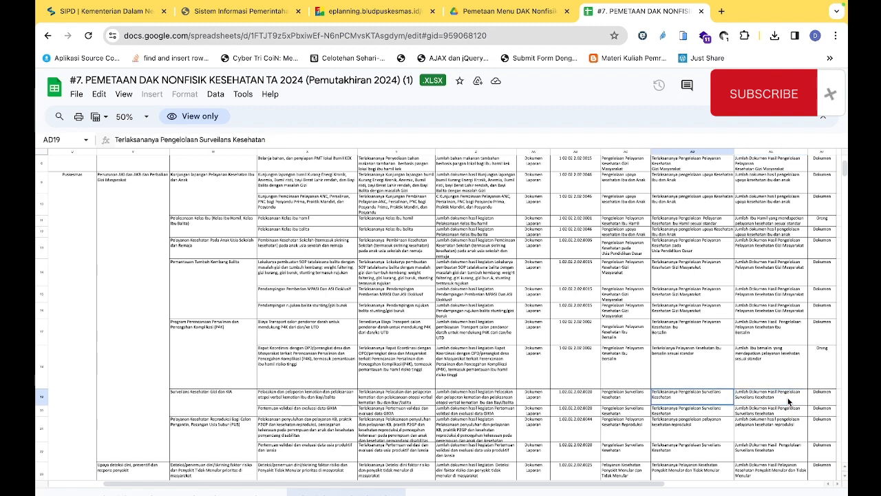
pyautogui.press('Right')
pyautogui.press('Right')
pyautogui.press('Right')
pyautogui.press('Right')
pyautogui.press('Left')
pyautogui.press('Left')
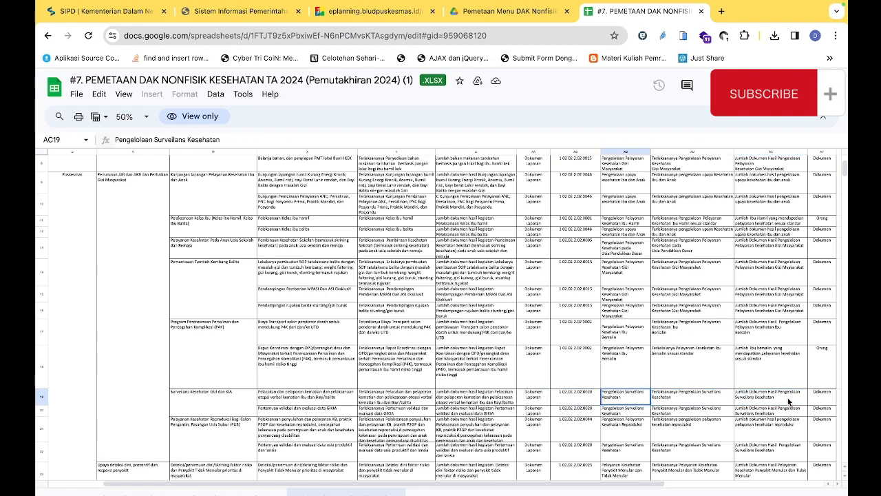
pyautogui.press('Left')
pyautogui.press('Right')
pyautogui.press('Right')
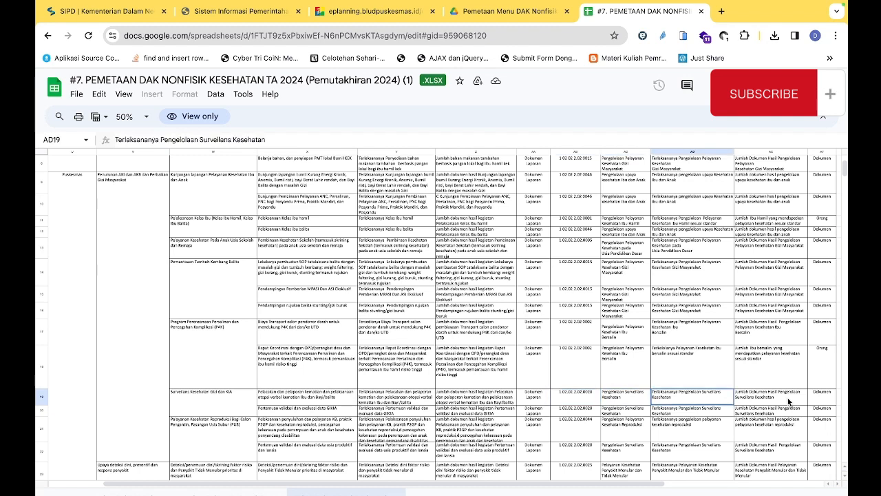
pyautogui.press('Right')
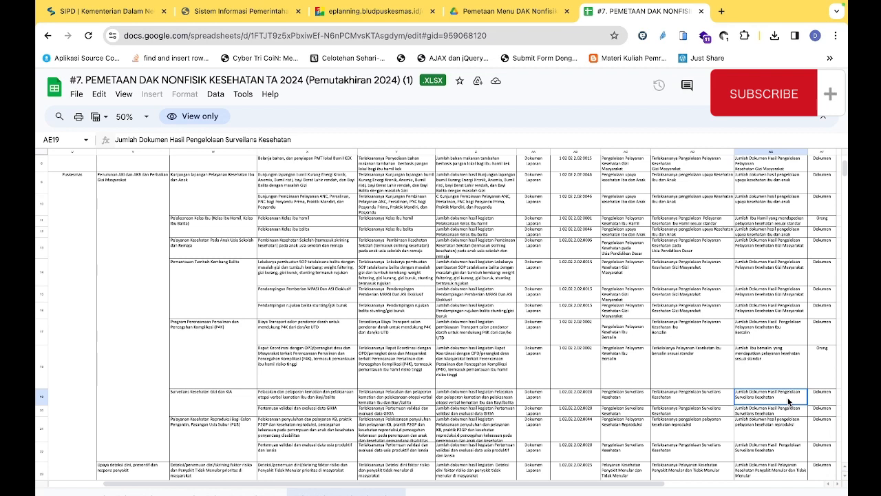
pyautogui.press('Left')
pyautogui.press('Left')
pyautogui.press('Left')
pyautogui.press('Left')
pyautogui.press('Left')
pyautogui.press('Left')
pyautogui.press('Left')
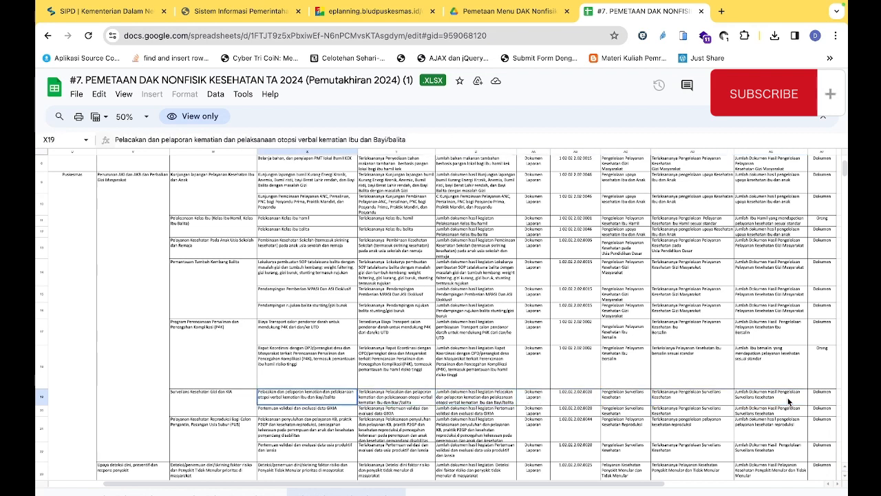
# Examine the Komponen, Indikator and Satuan columns of the DAK Nonfisik mapping for rows 6 to 9
pyautogui.scroll(5, 444, 291)
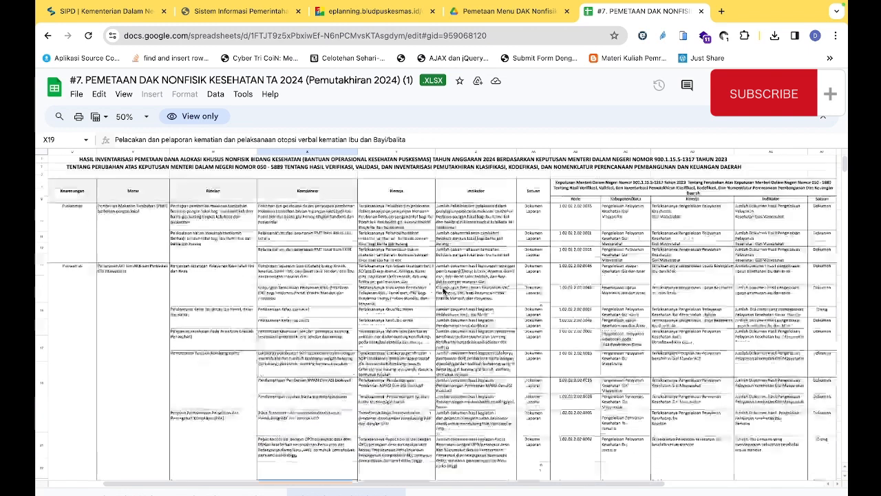
pyautogui.click(331, 196)
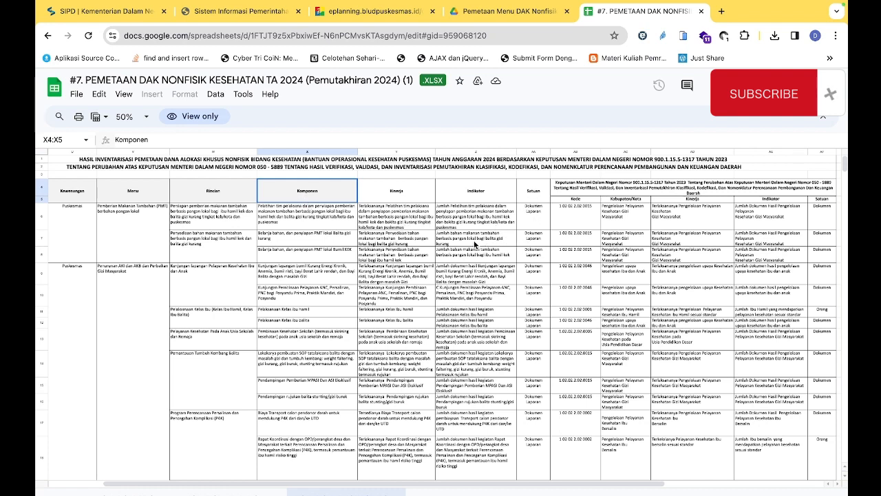
pyautogui.click(317, 216)
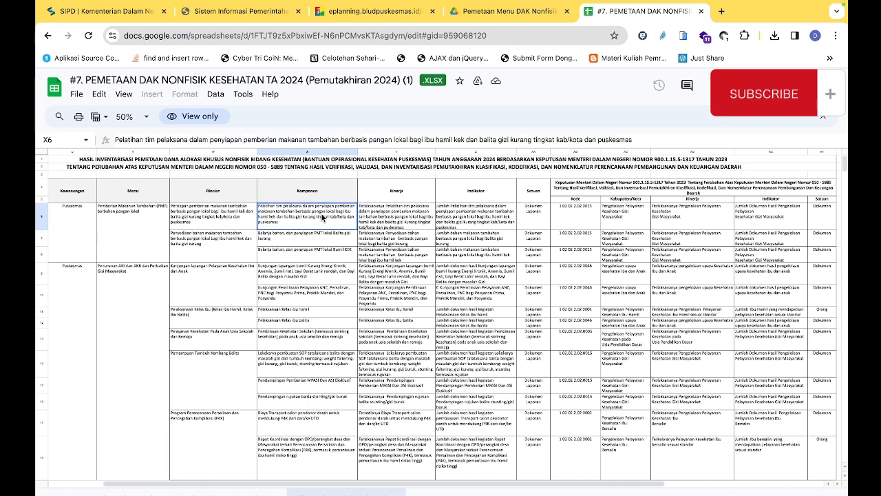
pyautogui.click(492, 216)
pyautogui.click(535, 212)
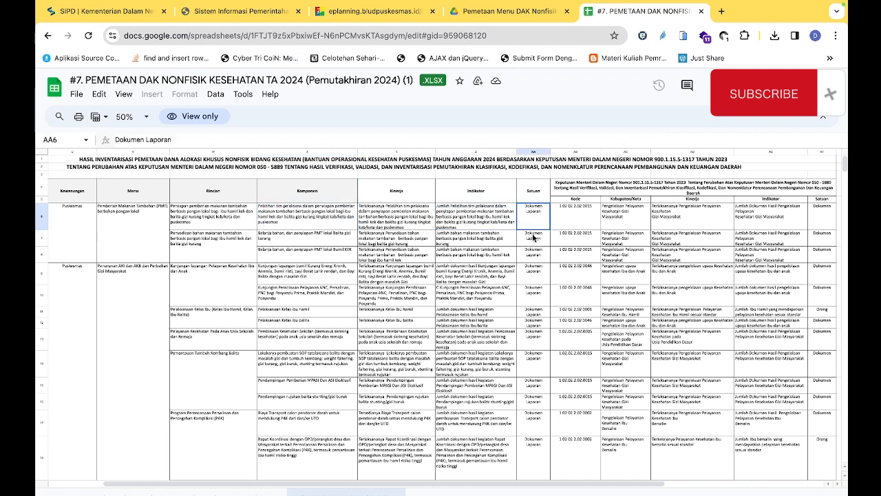
pyautogui.click(534, 237)
pyautogui.click(534, 254)
pyautogui.click(534, 276)
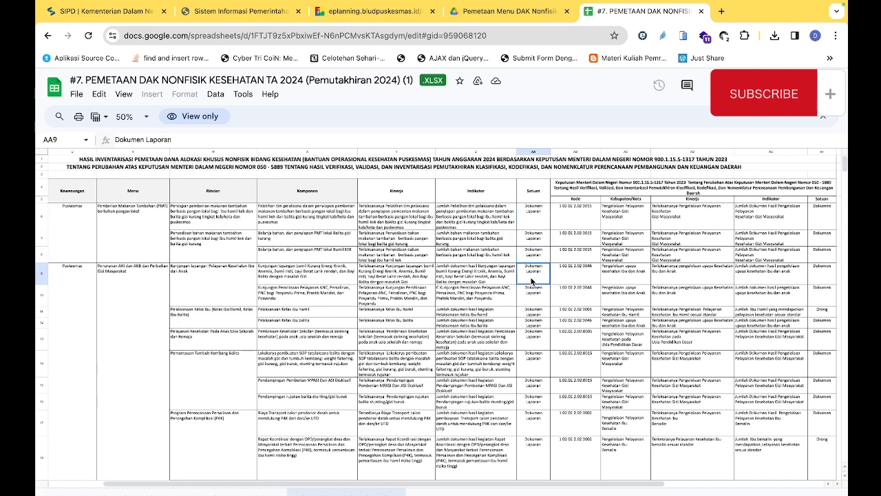
# Examine the Satuan entries for rows 10 and 11 and review the DAK Nonfisik mapping rows down to Pelayanan Imunisasi
pyautogui.click(538, 296)
pyautogui.click(537, 312)
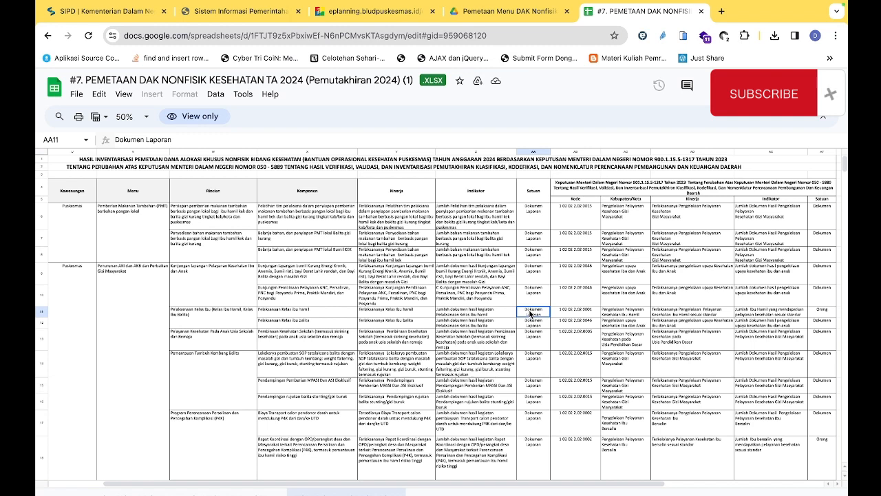
pyautogui.scroll(-1, 390, 323)
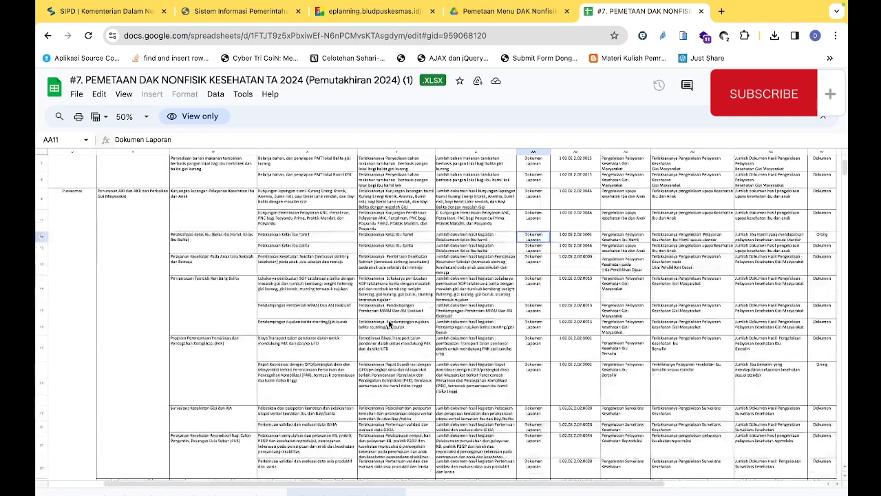
pyautogui.scroll(-1, 391, 323)
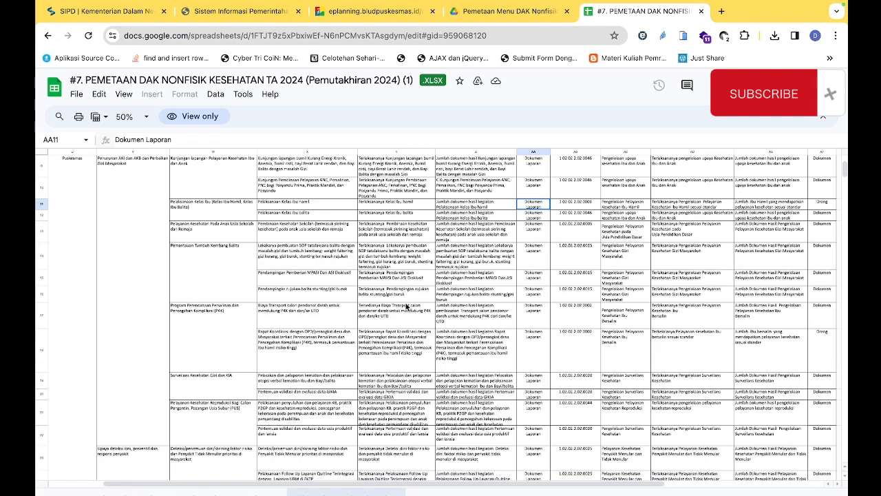
pyautogui.scroll(-1, 406, 305)
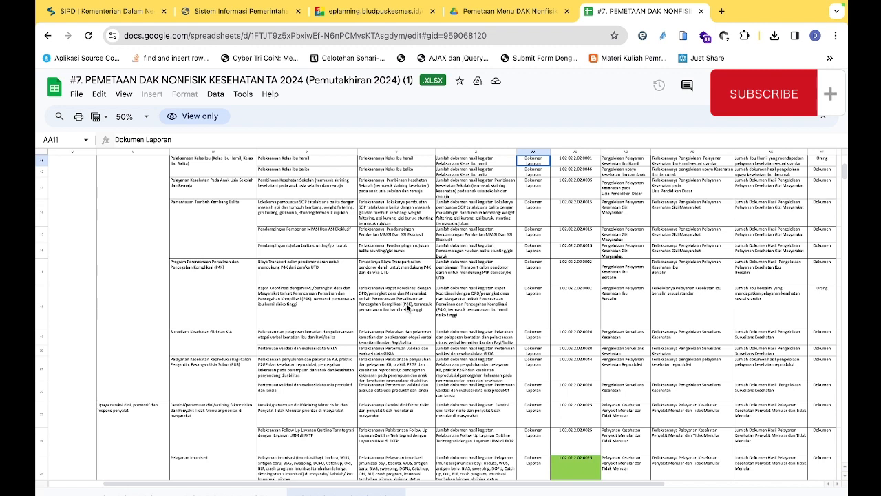
pyautogui.scroll(2, 406, 302)
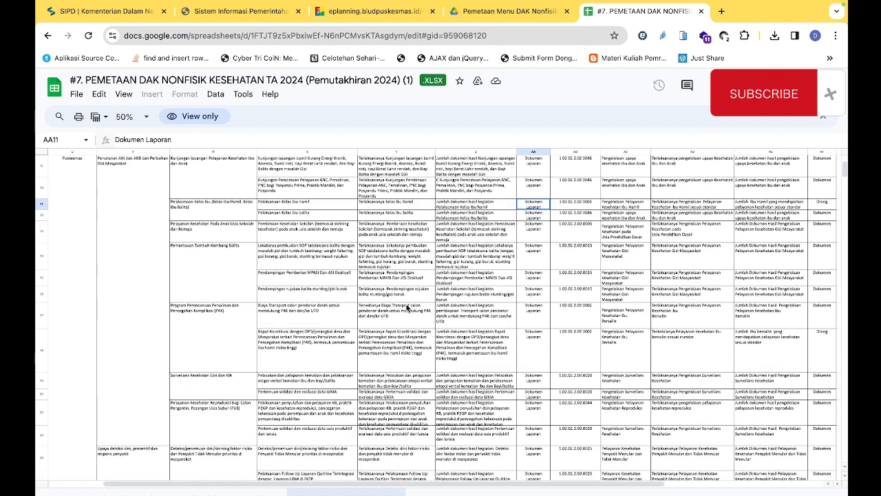
pyautogui.scroll(1, 408, 307)
pyautogui.scroll(3, 407, 308)
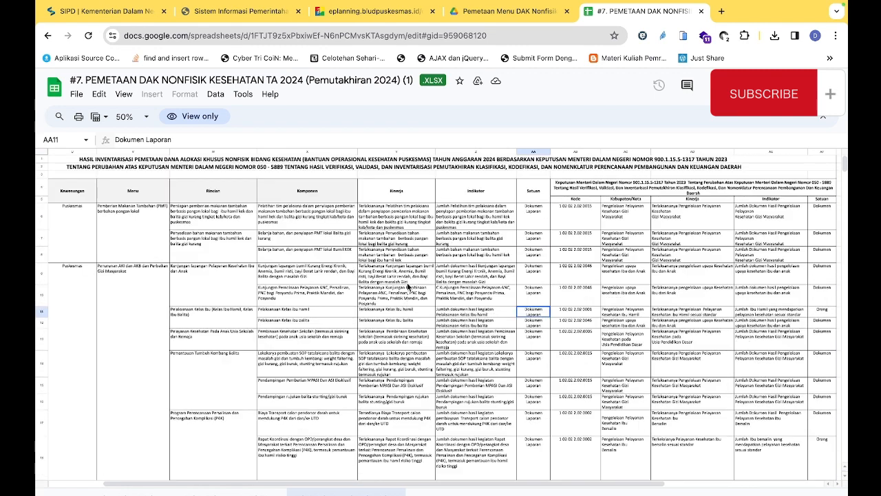
# Compare the Komponen, Kinerja and Satuan entries of rows 6, 9 and 10 in the mapping sheet
pyautogui.click(411, 279)
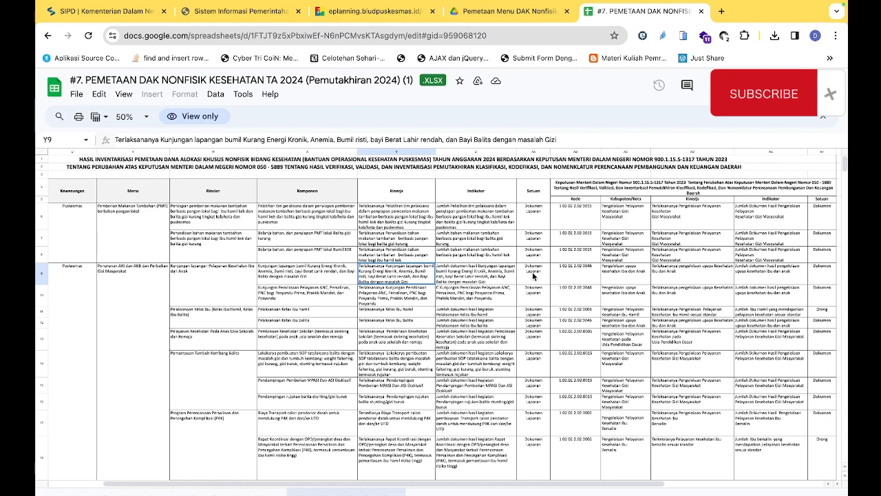
pyautogui.click(533, 276)
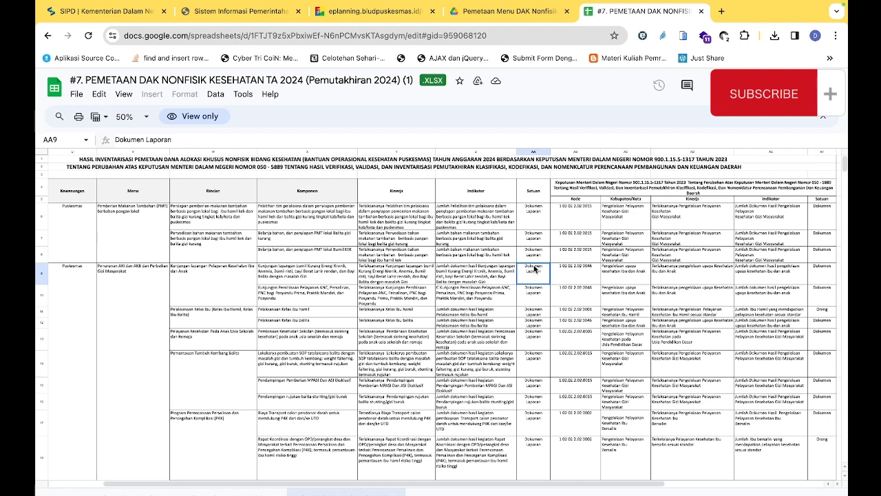
pyautogui.click(326, 213)
pyautogui.click(516, 210)
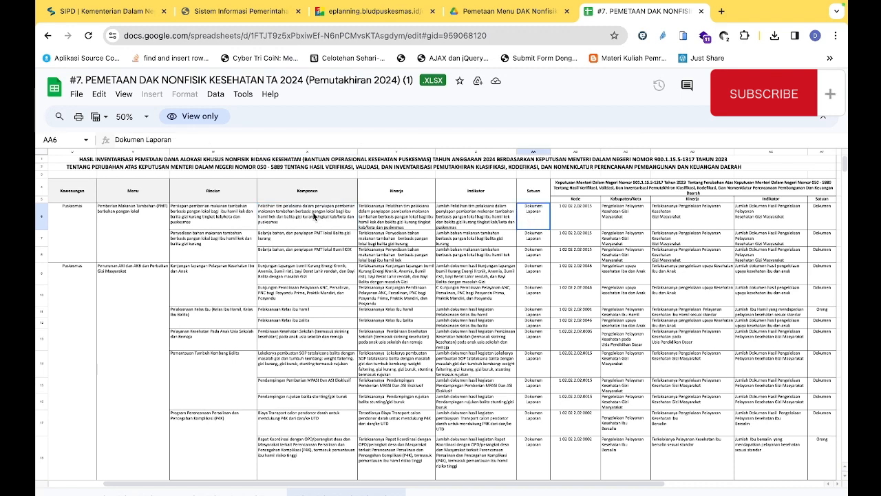
pyautogui.click(314, 215)
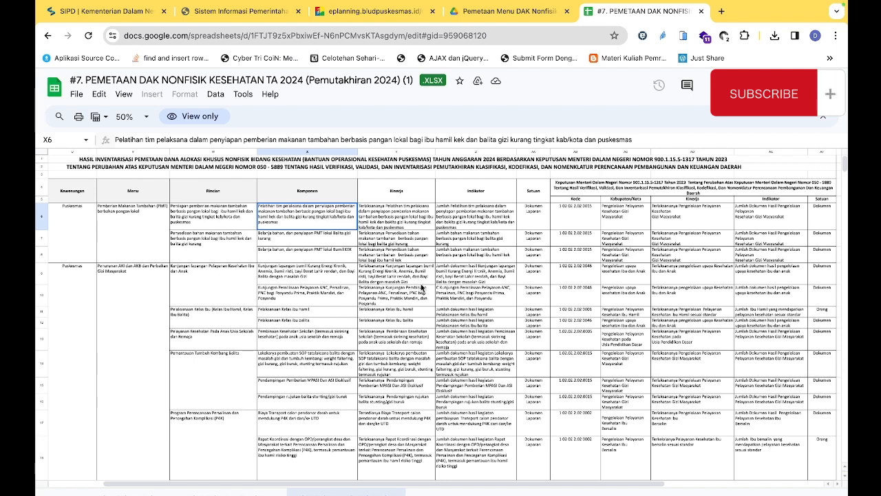
pyautogui.click(327, 304)
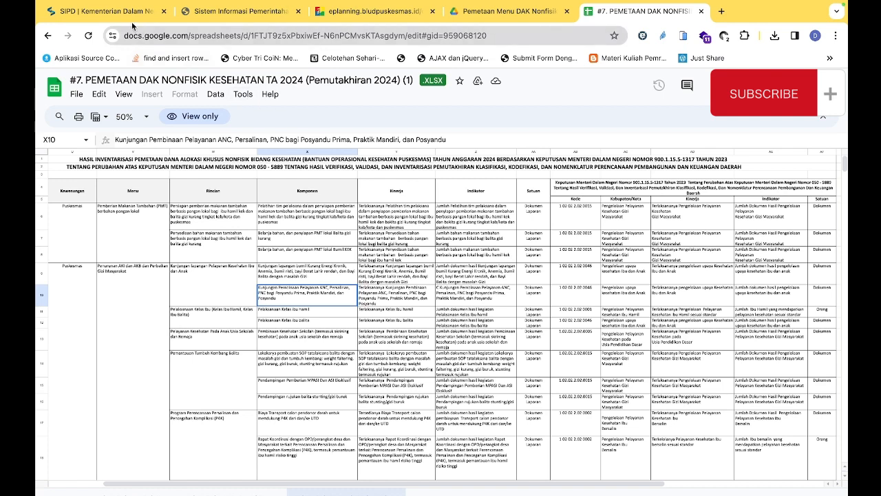
# Return to SIPD and check the Indikator Keluaran Sub Kegiatan of Pengelolaan Surveilans Kesehatan in the edit form
pyautogui.click(110, 12)
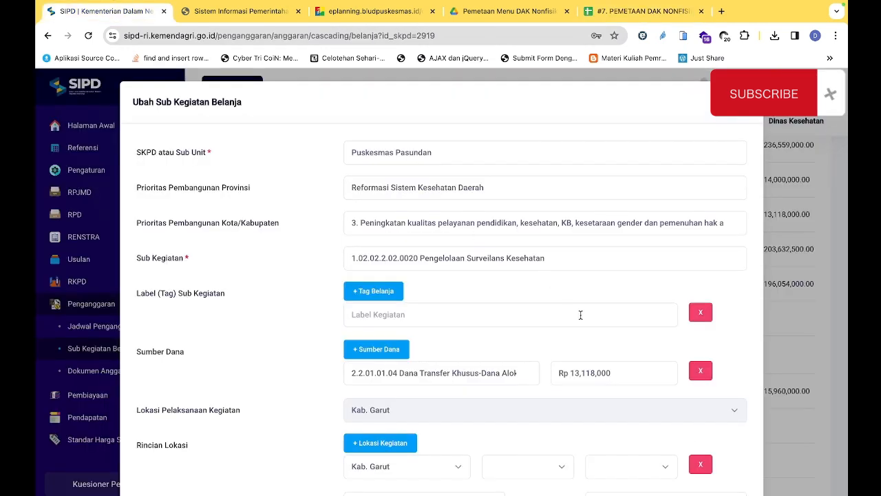
pyautogui.scroll(-1, 510, 301)
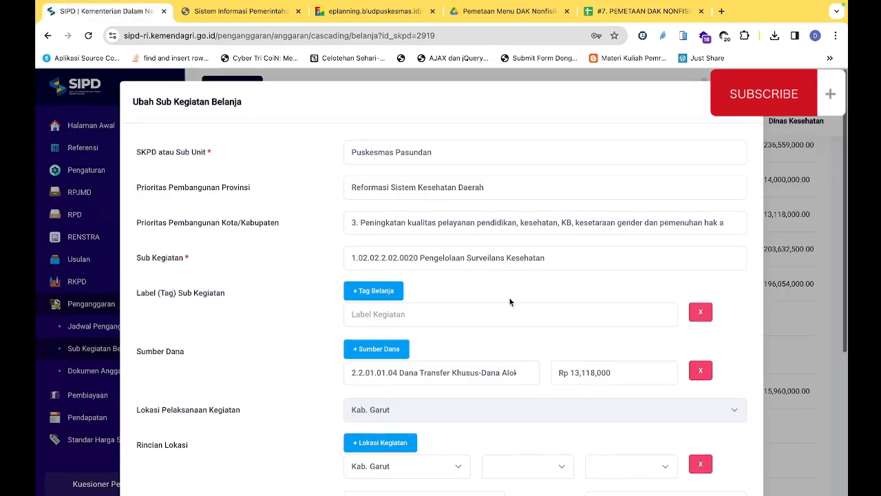
pyautogui.scroll(-1, 510, 302)
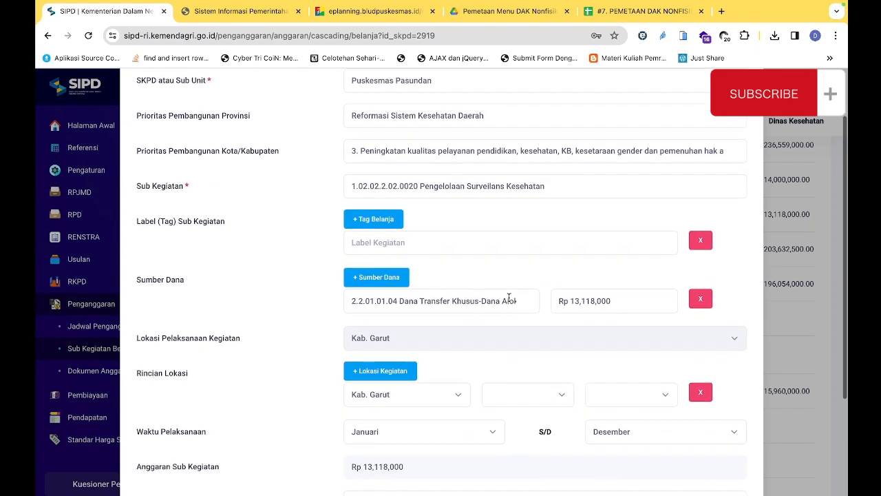
pyautogui.scroll(-3, 509, 297)
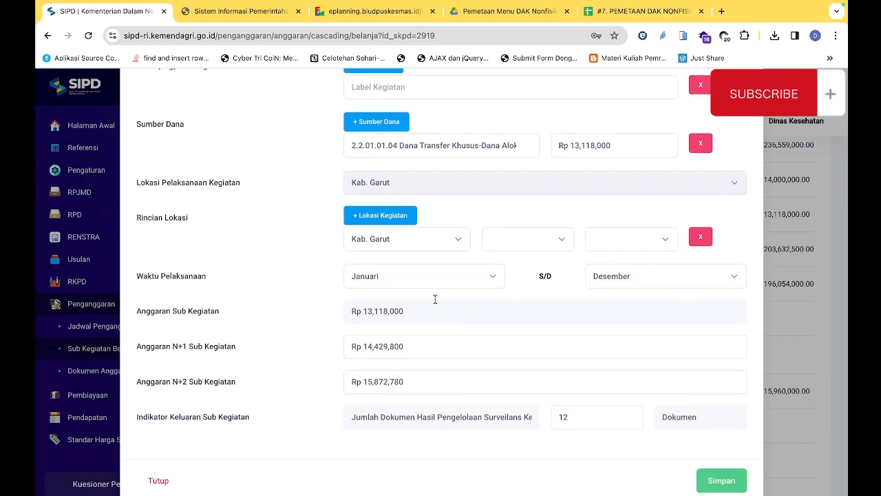
pyautogui.scroll(-1, 435, 299)
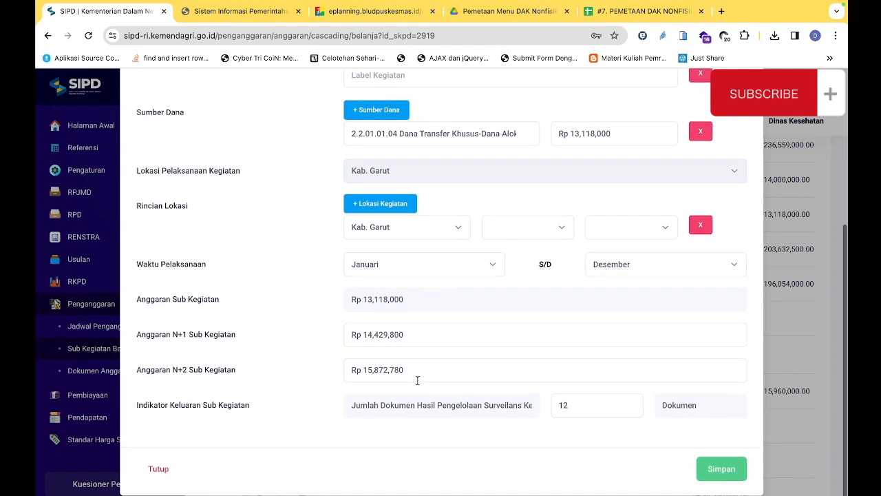
pyautogui.moveTo(406, 410); pyautogui.dragTo(492, 412)
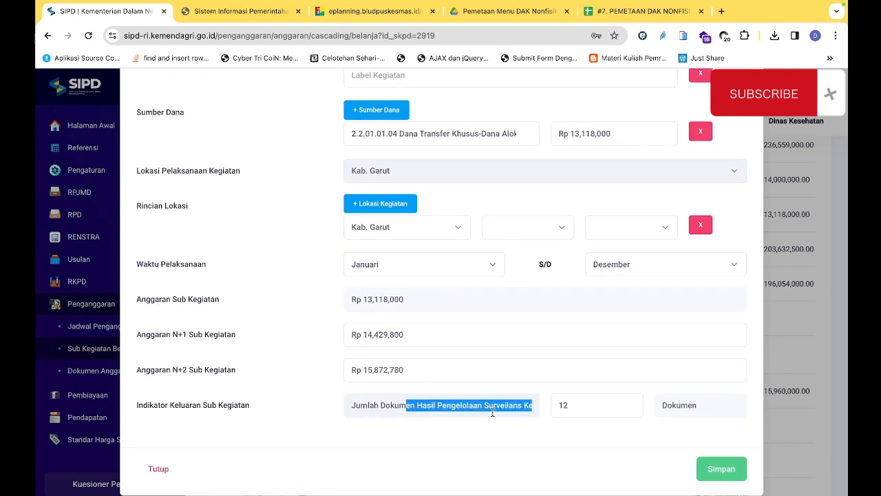
pyautogui.click(492, 412)
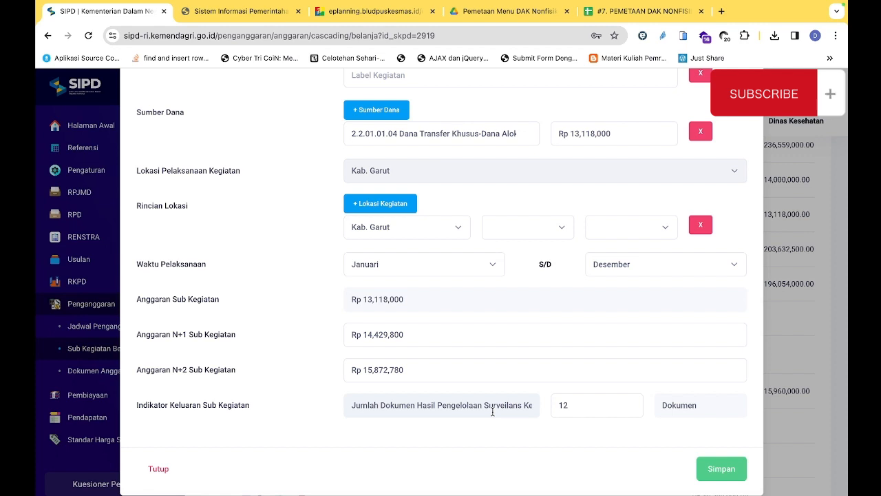
# Switch to ePLANNING and display the RKA SIPD of sub-activity 1.02.02.2.02.20 Pengelolaan Surveilans Kesehatan for Puskesmas Pasundan
pyautogui.click(344, 9)
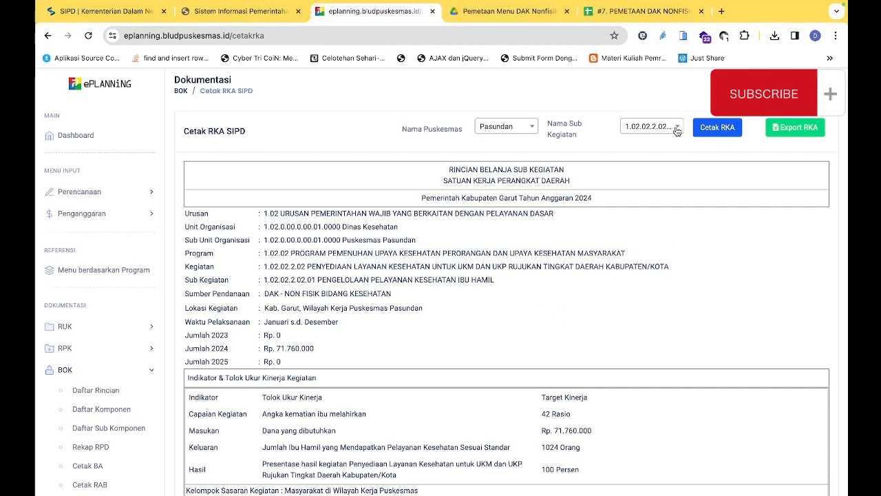
pyautogui.click(668, 128)
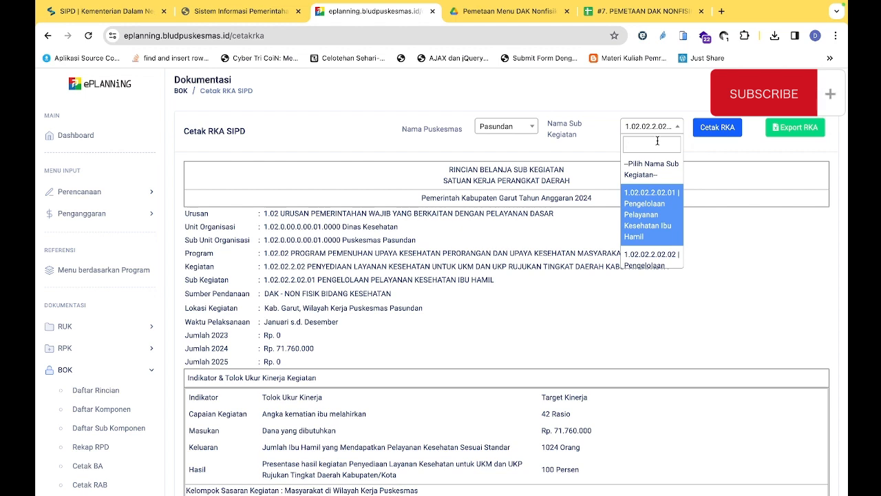
pyautogui.write('surve')
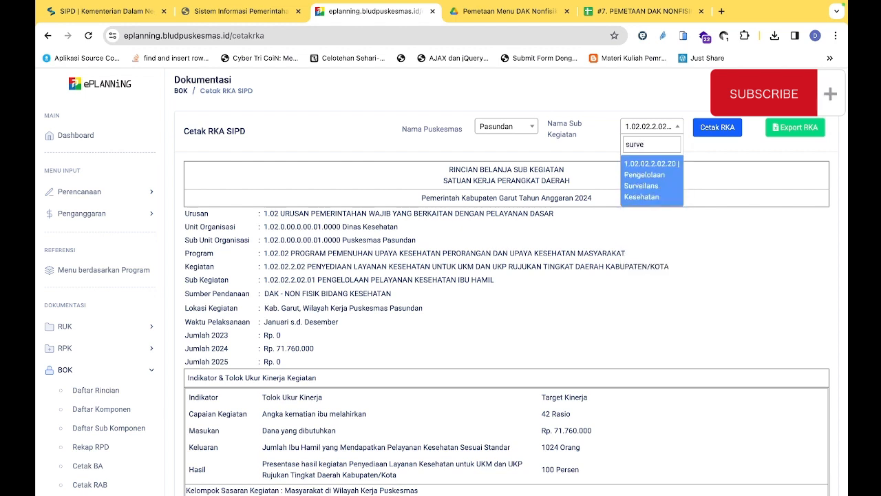
pyautogui.click(662, 180)
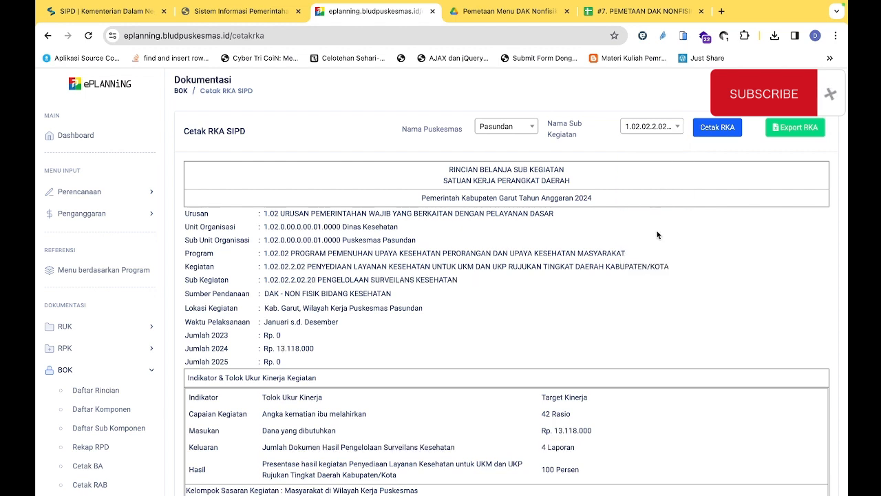
# Check the Keluaran target and the Sub Kegiatan name in the Pengelolaan Surveilans Kesehatan RKA
pyautogui.scroll(-3, 656, 245)
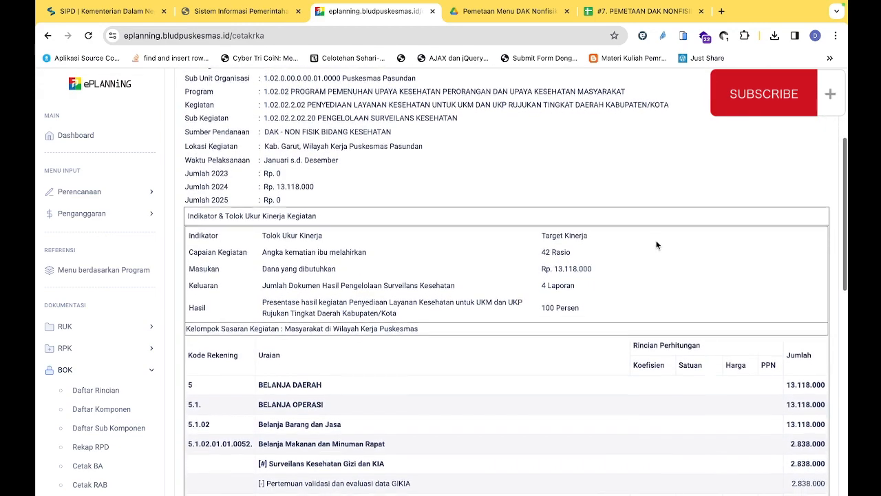
pyautogui.scroll(-1, 656, 245)
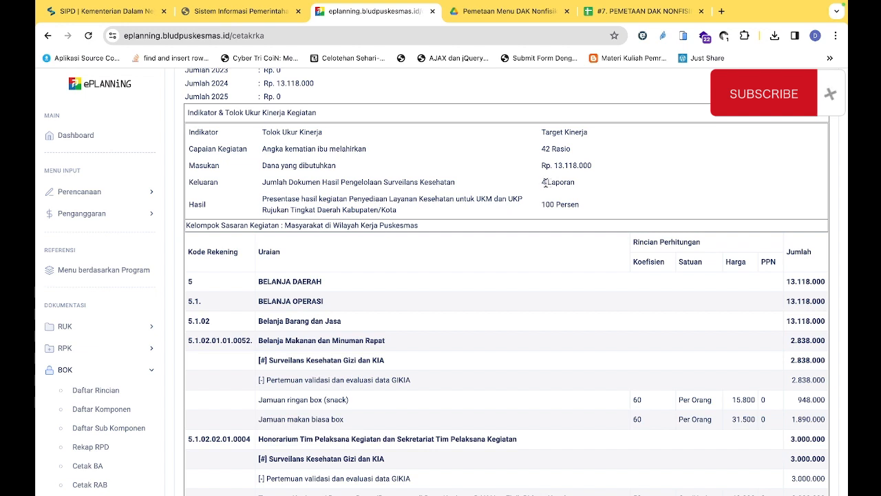
pyautogui.moveTo(543, 181); pyautogui.dragTo(547, 182)
pyautogui.scroll(1, 468, 289)
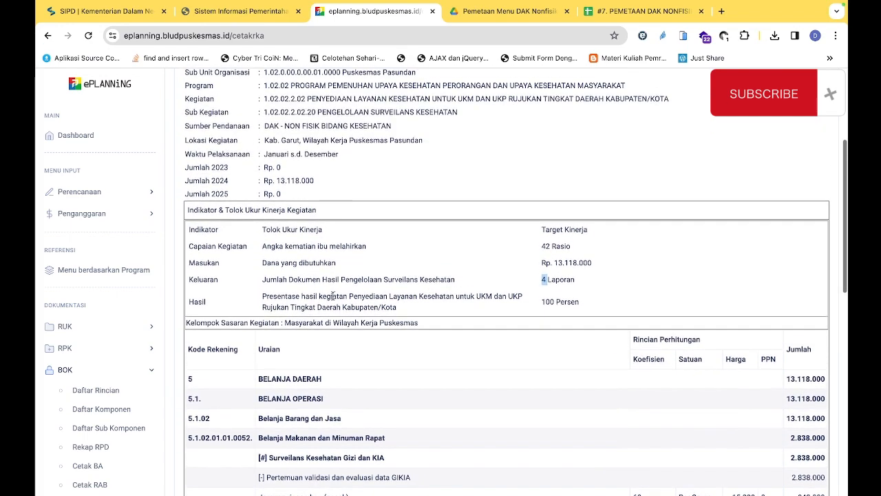
pyautogui.scroll(1, 290, 216)
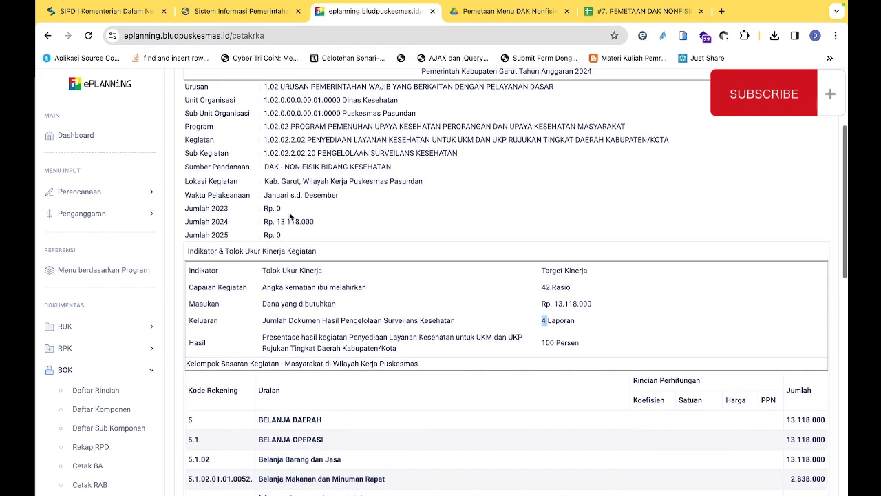
pyautogui.moveTo(264, 153); pyautogui.dragTo(455, 154)
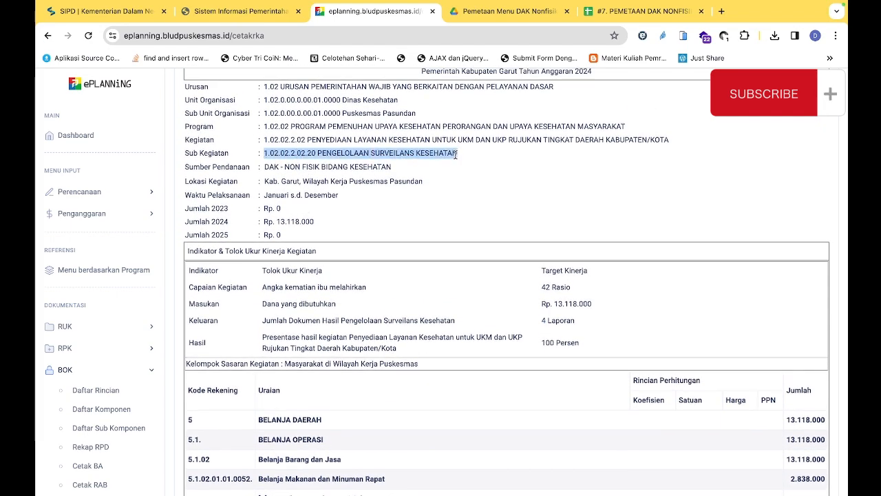
# Read through the activity components in the RKA's expenditure details, from Pertemuan validasi dan evaluasi data GIKIA to Verifikasi Sinyal/Penyelidikan Epidemiologi
pyautogui.scroll(-5, 434, 251)
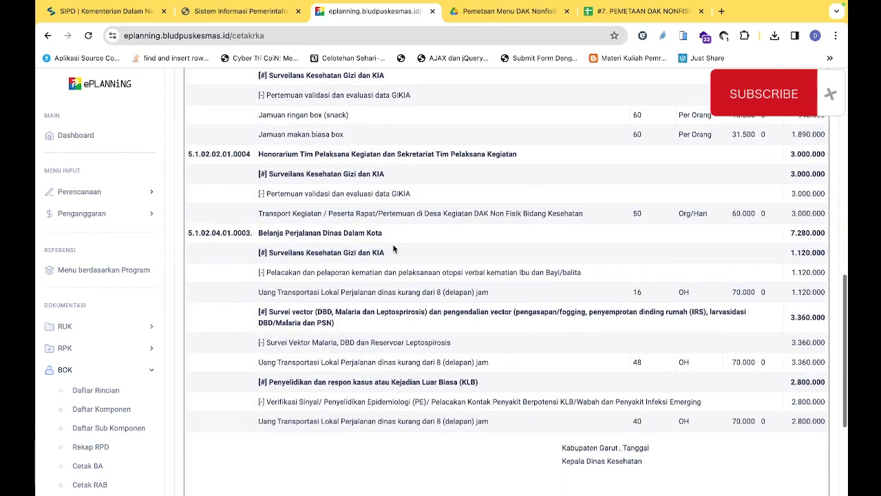
pyautogui.scroll(1, 394, 250)
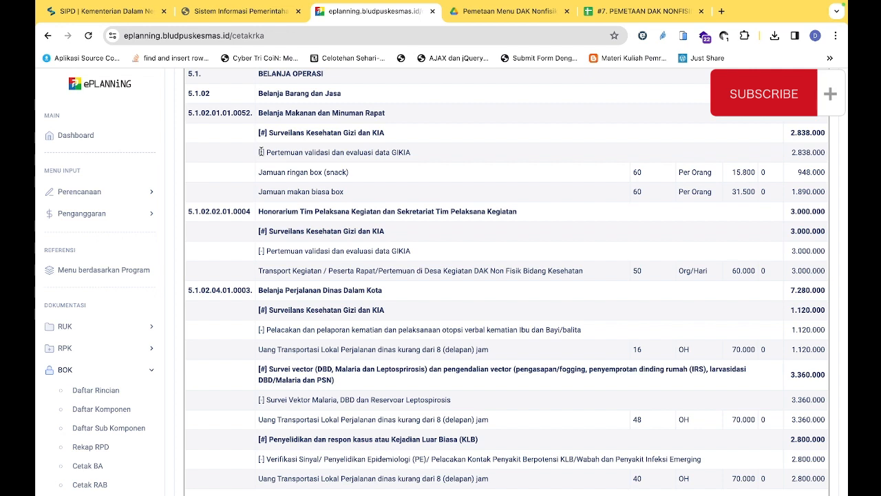
pyautogui.moveTo(259, 152); pyautogui.dragTo(419, 158)
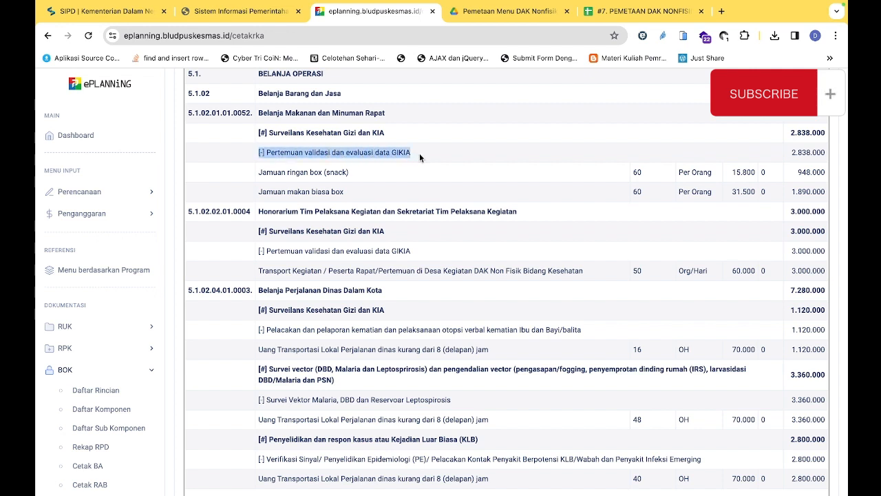
pyautogui.click(307, 151)
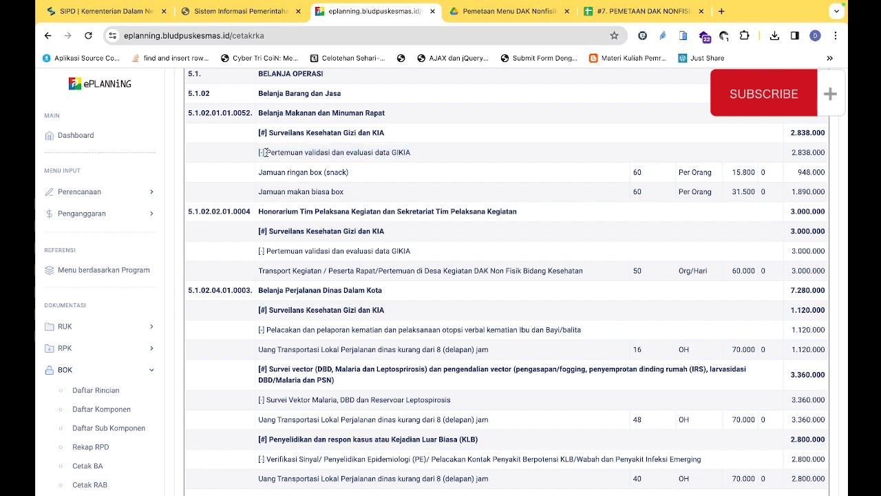
pyautogui.moveTo(261, 152); pyautogui.dragTo(426, 156)
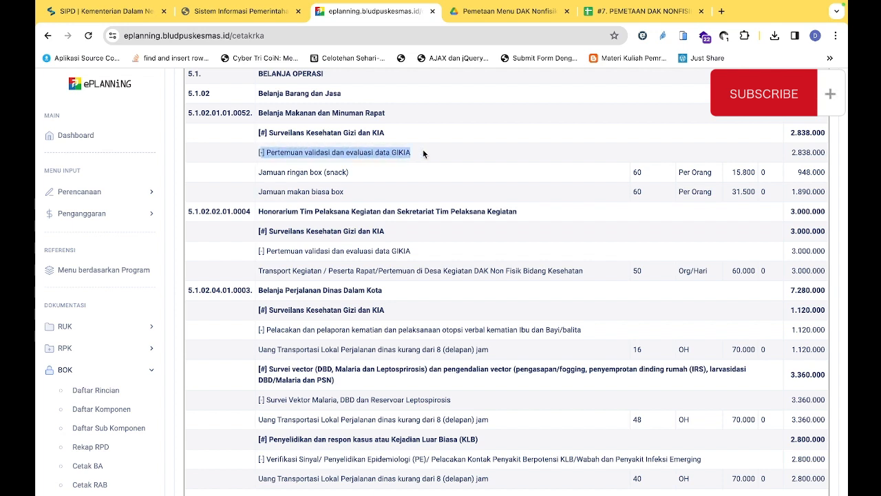
pyautogui.click(360, 150)
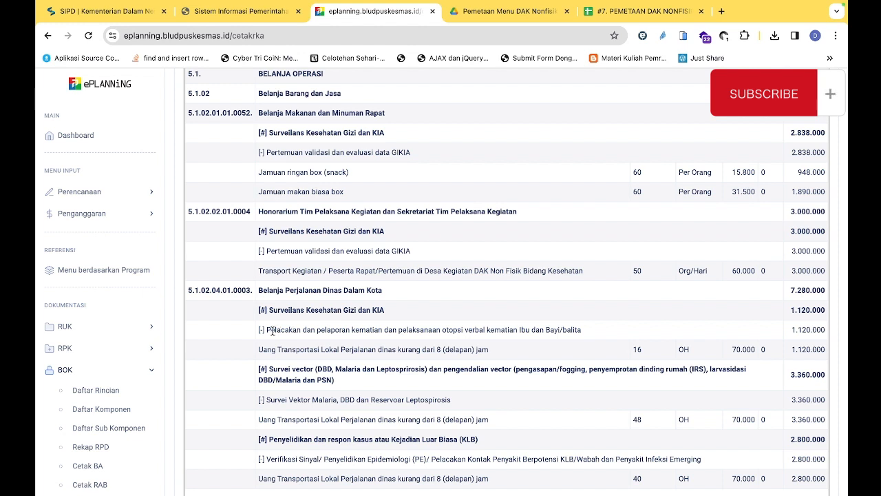
pyautogui.moveTo(266, 329); pyautogui.dragTo(568, 335)
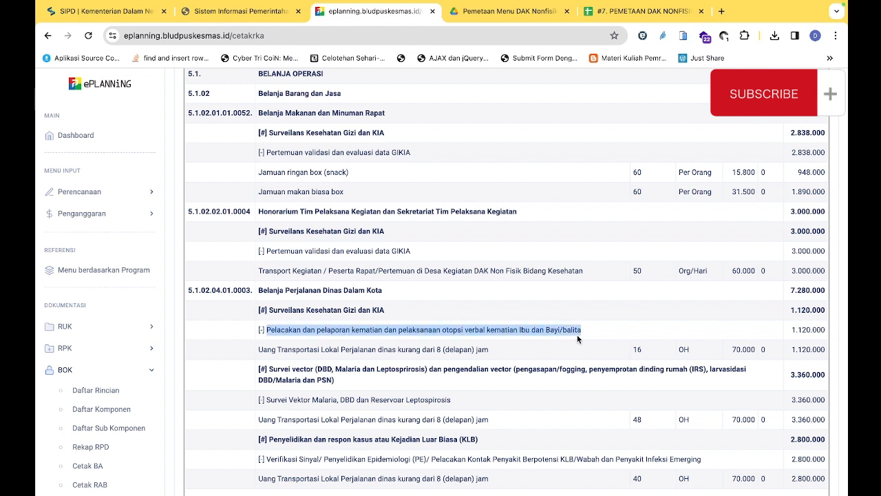
pyautogui.moveTo(270, 400); pyautogui.dragTo(454, 405)
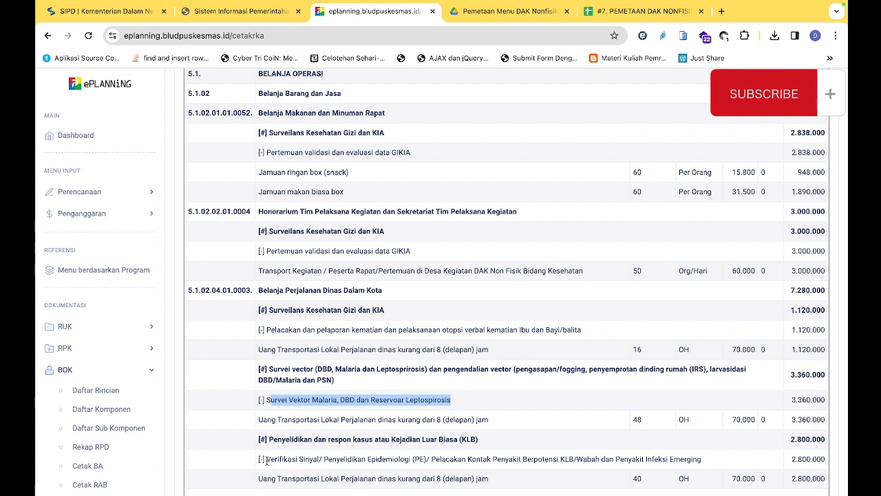
pyautogui.moveTo(266, 459); pyautogui.dragTo(673, 456)
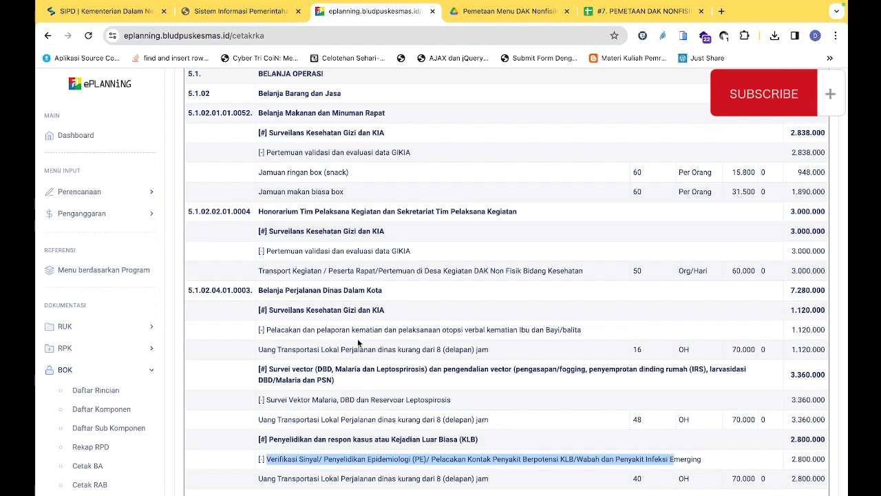
# Check the RKA's Keluaran target against its first activity component, Pertemuan validasi dan evaluasi data GIKIA
pyautogui.scroll(1, 357, 338)
pyautogui.scroll(4, 357, 336)
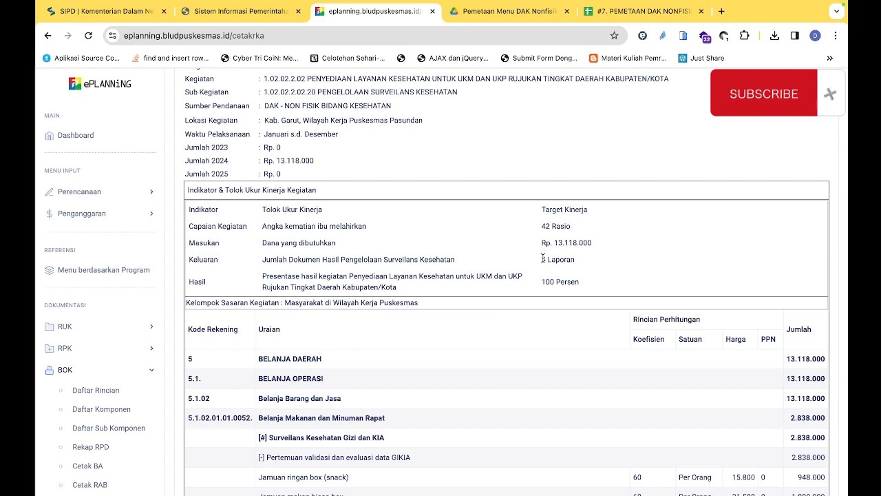
pyautogui.moveTo(541, 259); pyautogui.dragTo(544, 259)
pyautogui.scroll(-1, 547, 259)
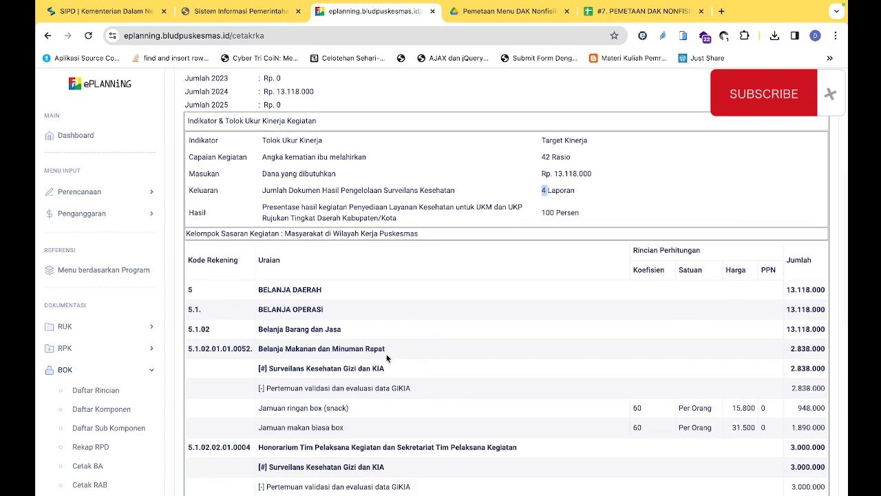
pyautogui.moveTo(275, 388); pyautogui.dragTo(398, 389)
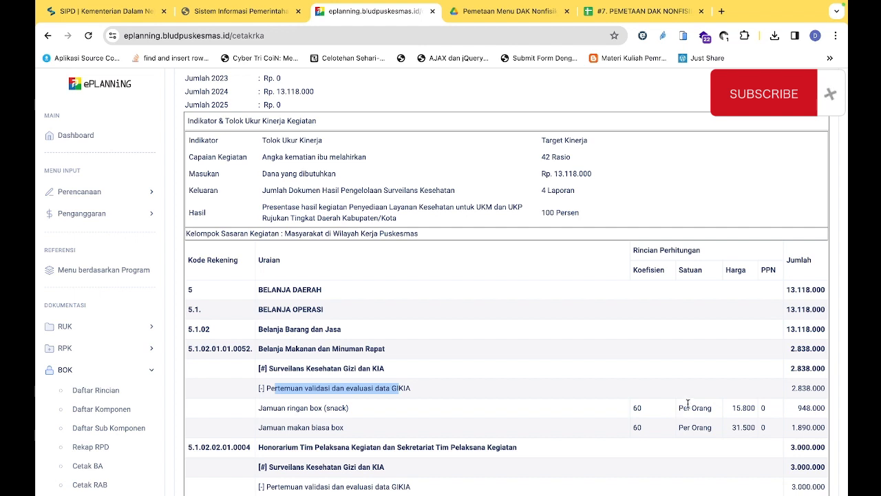
# Switch to SIPD and check the Indikator Keluaran Sub Kegiatan target and unit in the edit form
pyautogui.click(112, 8)
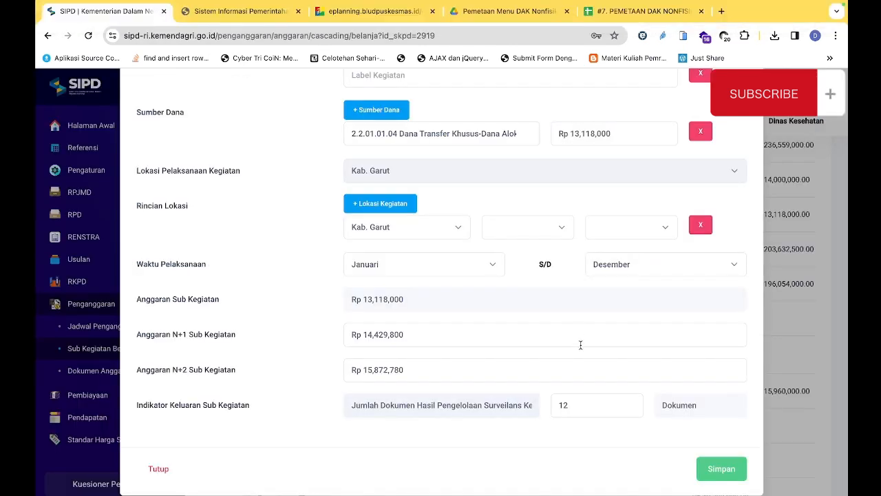
pyautogui.click(582, 410)
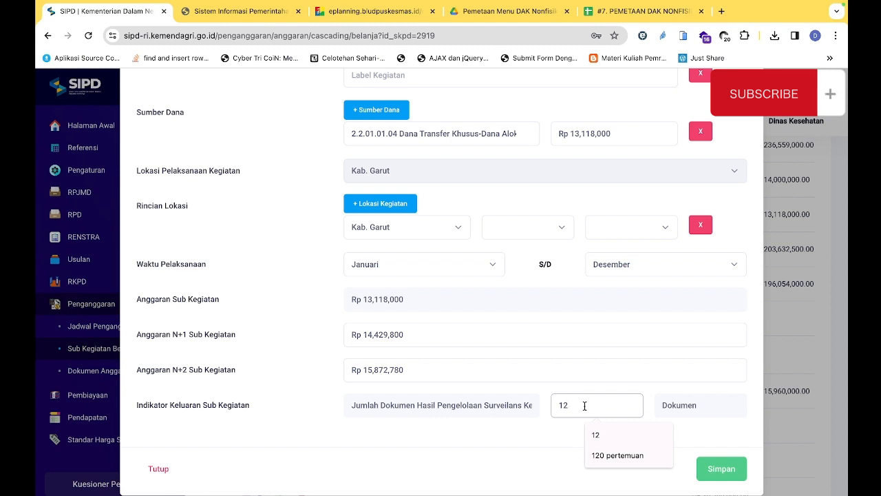
pyautogui.click(362, 5)
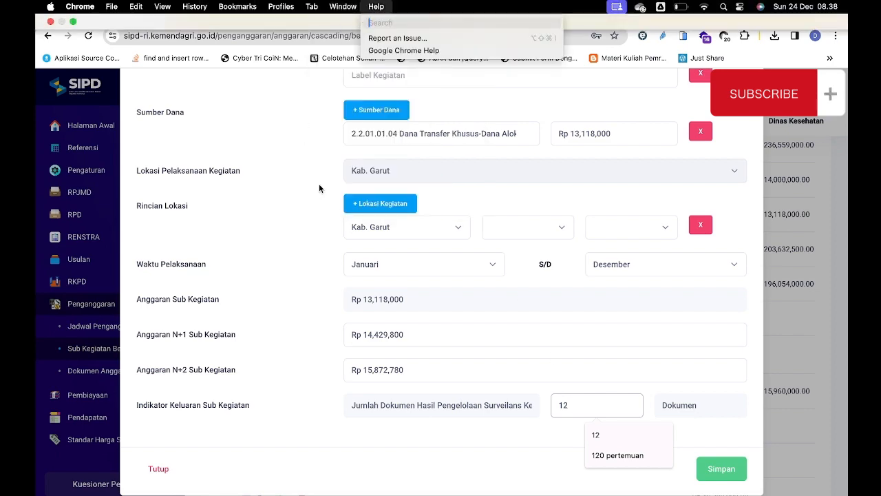
# Return to ePLANNING and reread the RKA components Pertemuan validasi dan evaluasi data GIKIA and Pelacakan dan pelaporan kematian
pyautogui.click(372, 11)
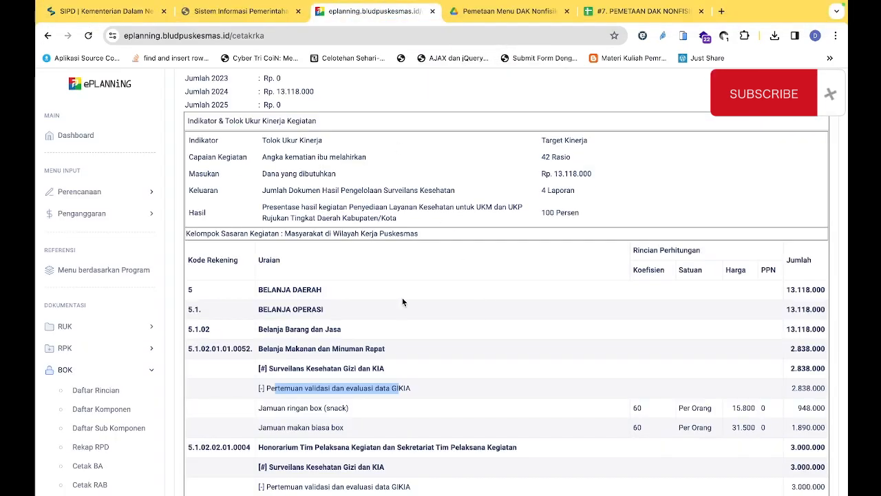
pyautogui.scroll(1, 402, 297)
pyautogui.click(264, 402)
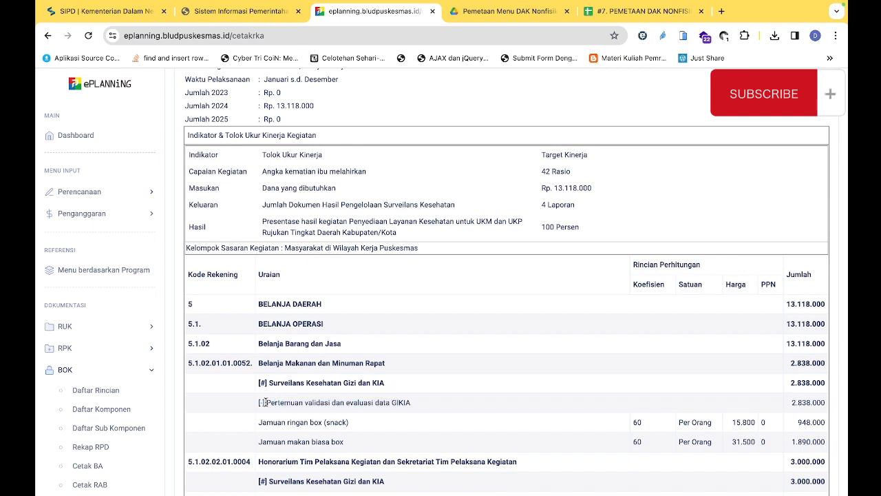
pyautogui.moveTo(264, 402); pyautogui.dragTo(396, 407)
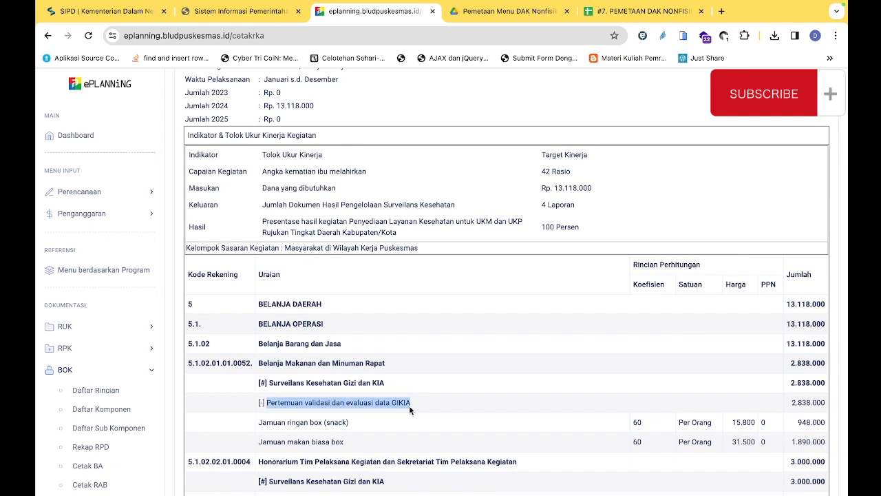
pyautogui.scroll(-5, 410, 406)
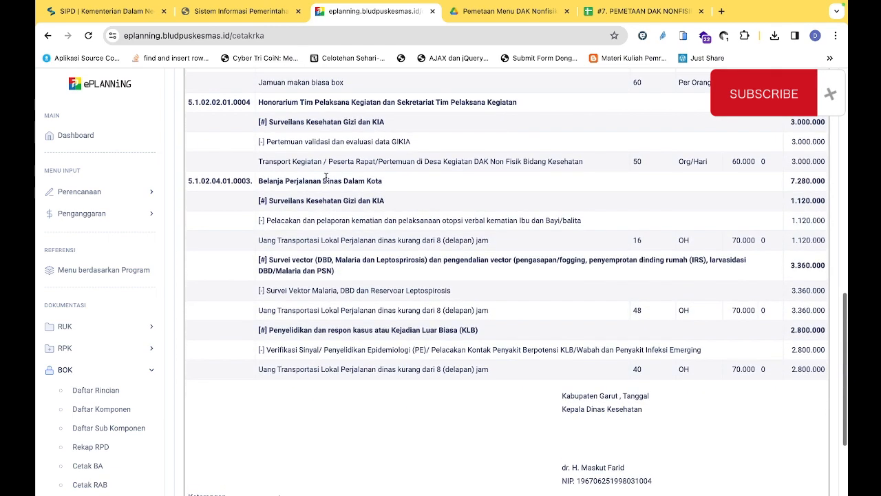
pyautogui.moveTo(285, 141); pyautogui.dragTo(379, 142)
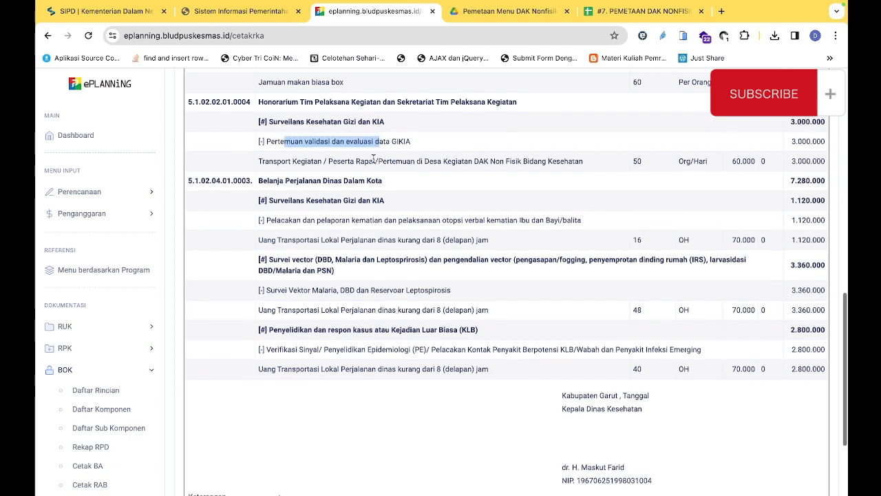
pyautogui.scroll(-1, 373, 158)
pyautogui.moveTo(288, 186); pyautogui.dragTo(498, 184)
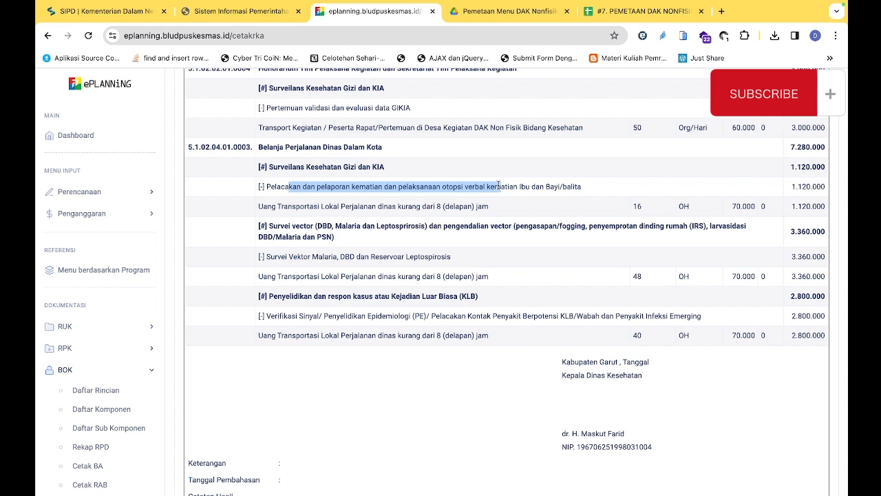
# Compare SIPD's Indikator Keluaran Sub Kegiatan with the indicators and units in the DAK Nonfisik mapping sheet
pyautogui.click(127, 11)
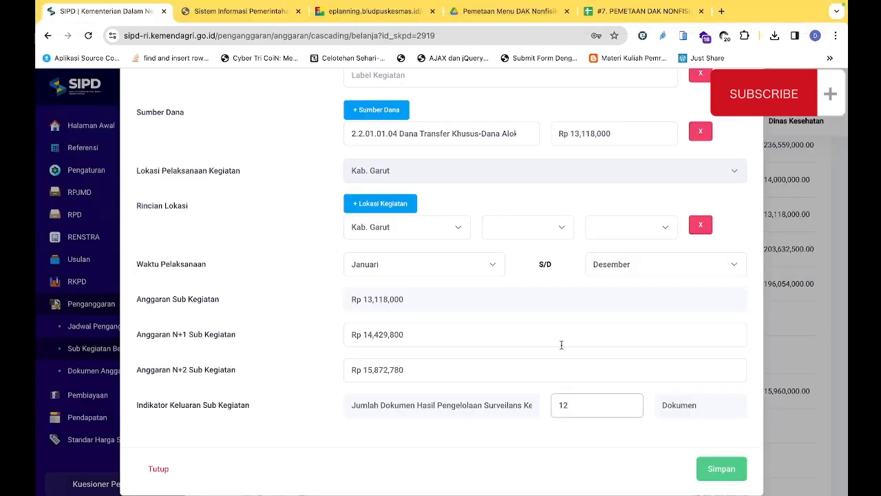
pyautogui.click(577, 405)
pyautogui.click(634, 12)
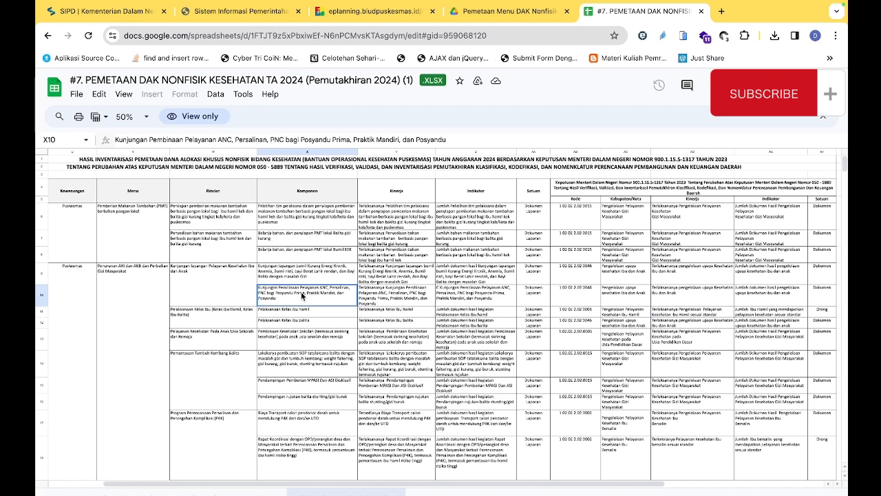
pyautogui.click(538, 297)
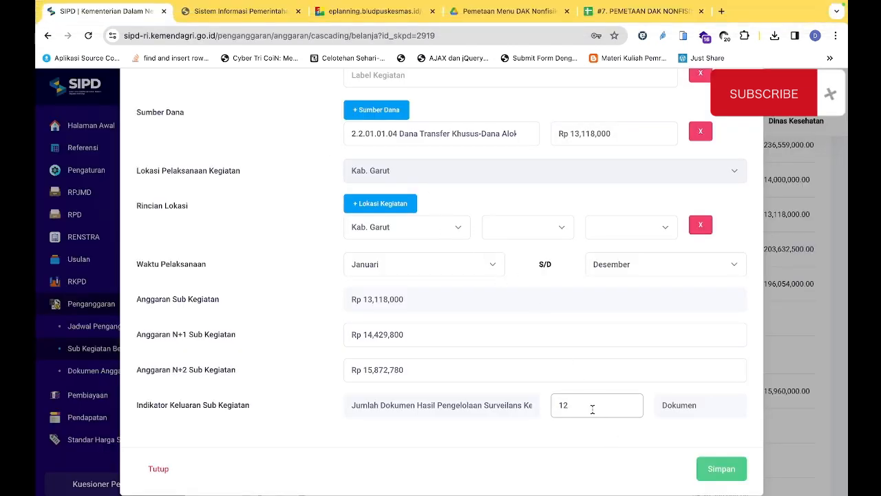
# Switch to ePLANNING and copy the Keluaran target value 4 from the Pengelolaan Surveilans Kesehatan RKA
pyautogui.click(367, 11)
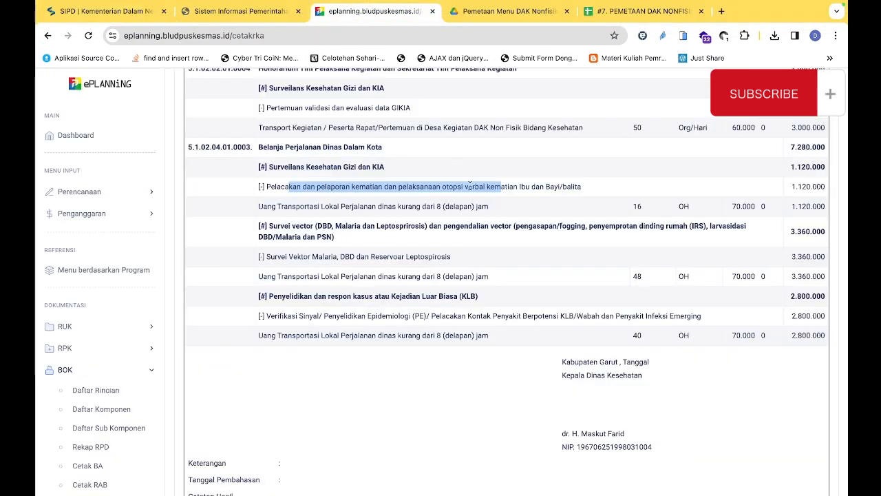
pyautogui.scroll(15, 483, 227)
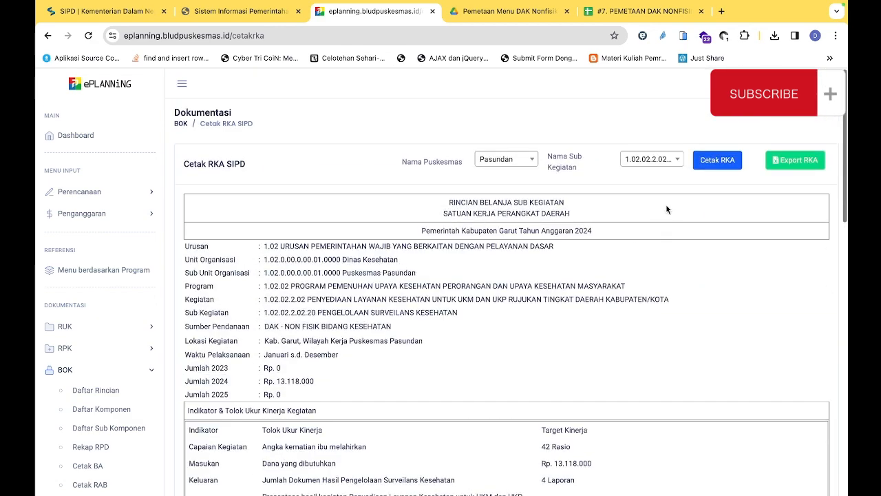
pyautogui.scroll(-2, 642, 340)
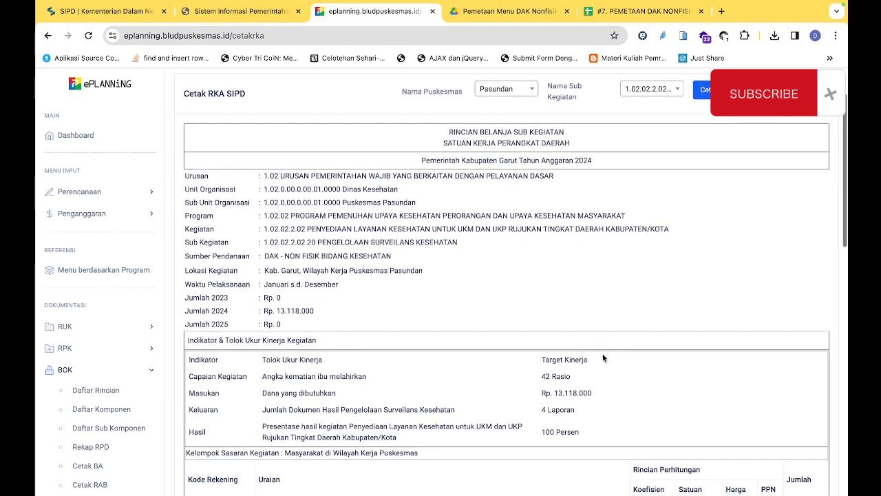
pyautogui.scroll(-3, 473, 385)
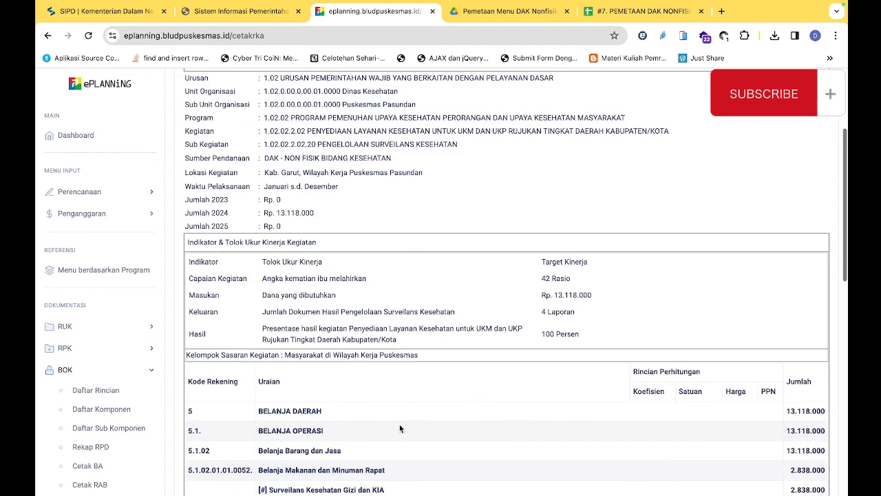
pyautogui.scroll(-15, 399, 424)
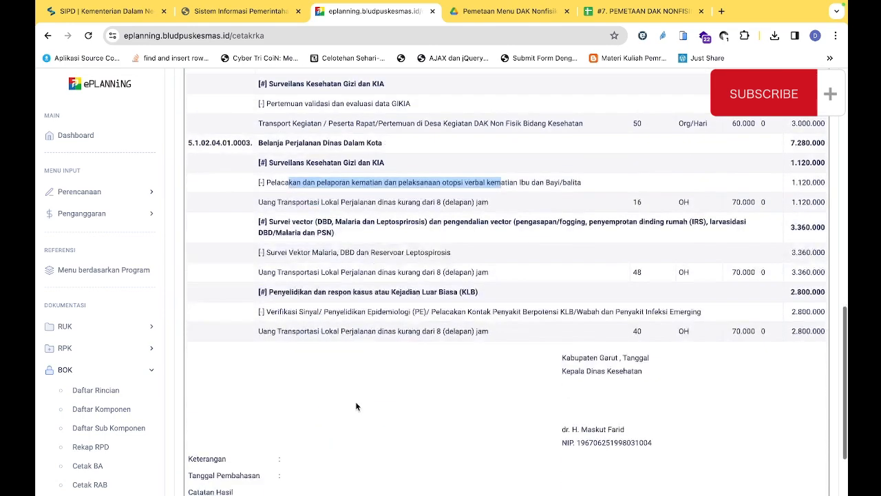
pyautogui.scroll(15, 366, 344)
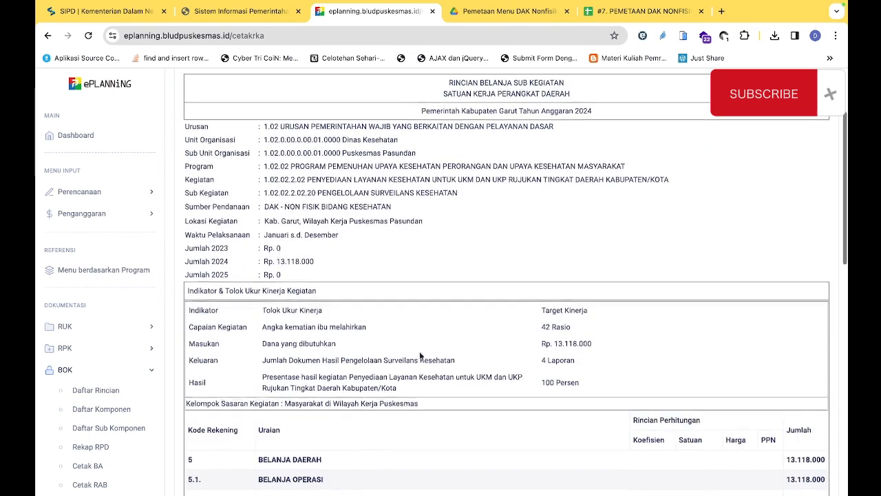
pyautogui.moveTo(541, 360); pyautogui.dragTo(547, 360)
pyautogui.hotkey('ctrl', 'c')
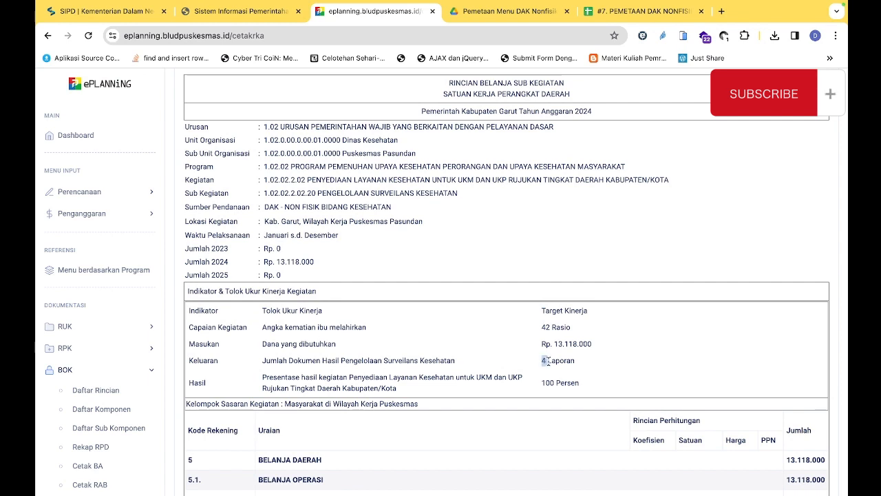
# Return to SIPD and set the Indikator Keluaran Sub Kegiatan target to 4
pyautogui.click(128, 3)
pyautogui.doubleClick(575, 407)
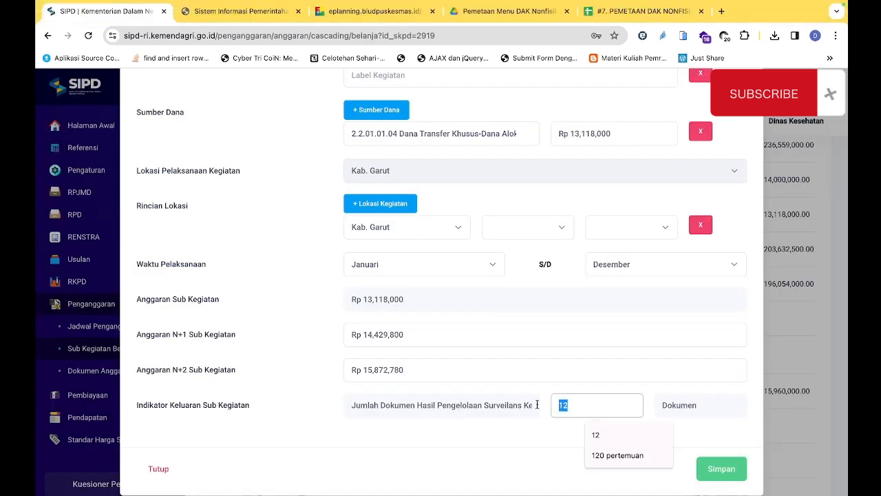
pyautogui.hotkey('ctrl', 'v')
pyautogui.click(689, 428)
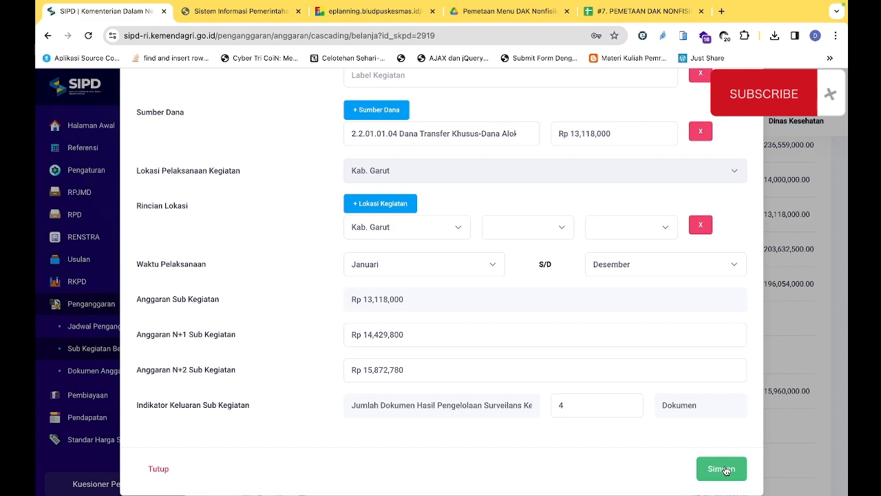
# Review the Pengelolaan Surveilans Kesehatan form and add five more location rows under Rincian Lokasi
pyautogui.scroll(1, 544, 242)
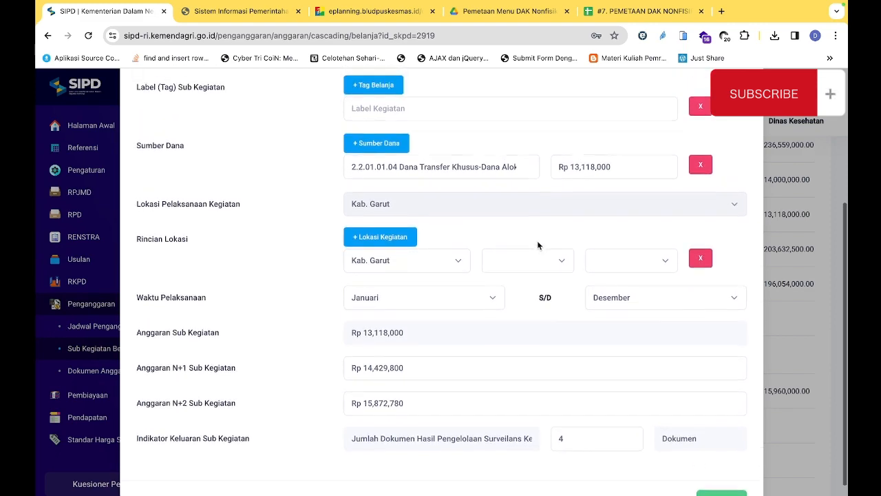
pyautogui.scroll(4, 537, 245)
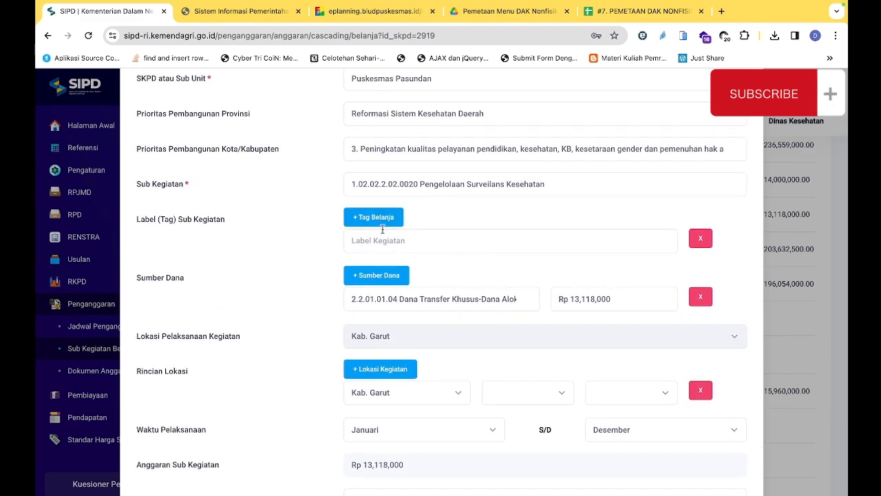
pyautogui.scroll(-1, 385, 234)
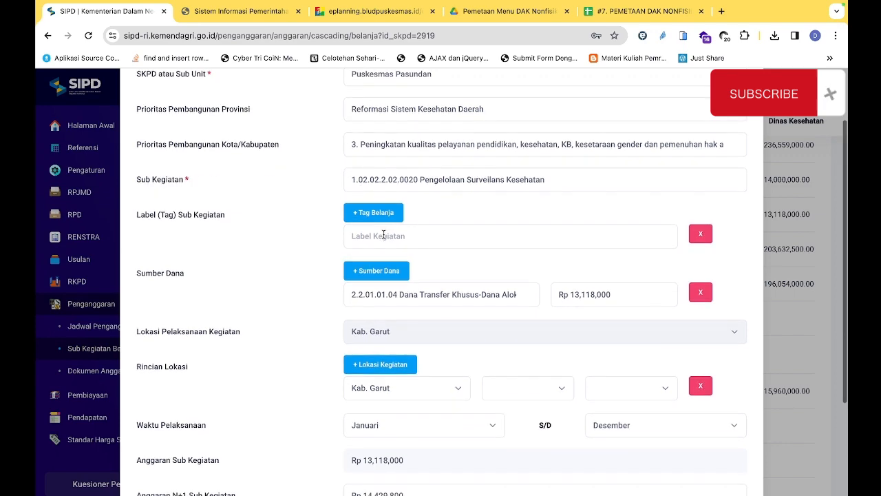
pyautogui.scroll(-1, 384, 234)
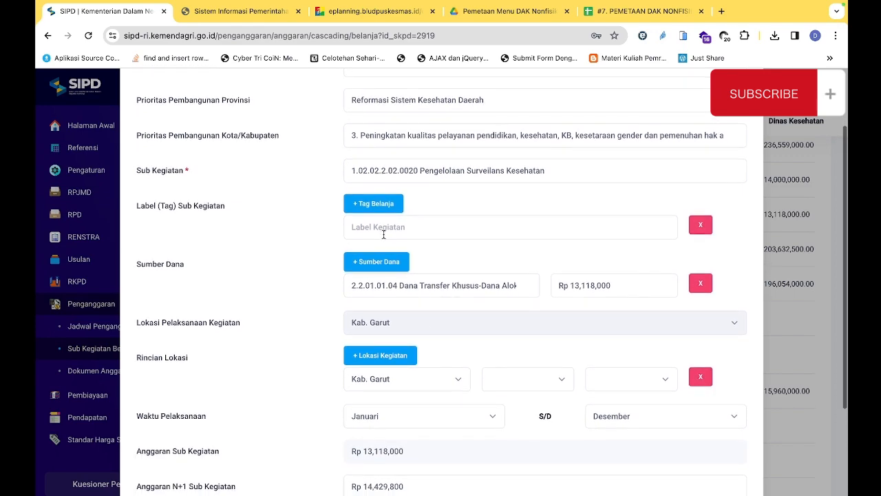
pyautogui.scroll(-5, 384, 234)
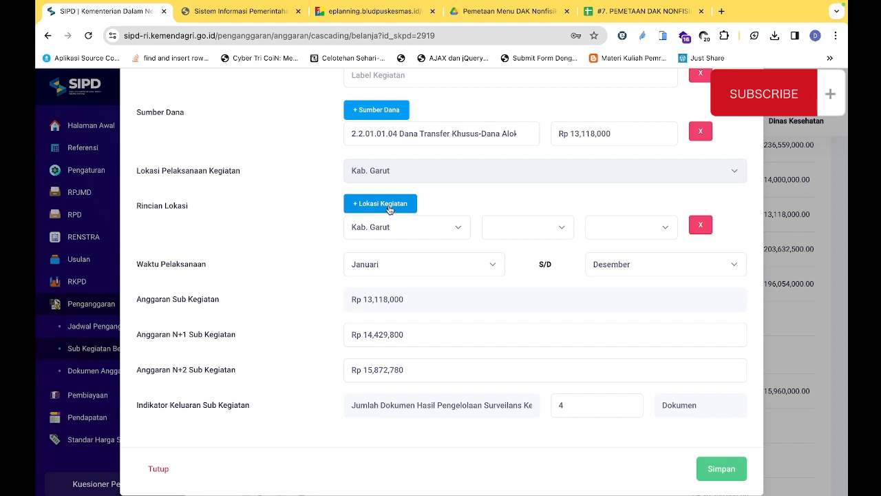
pyautogui.click(397, 206)
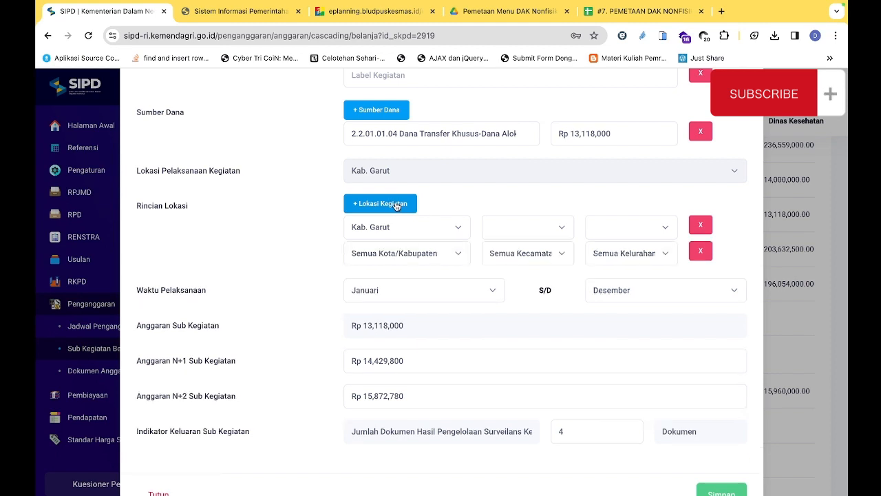
pyautogui.click(397, 206)
pyautogui.click(396, 206)
pyautogui.click(397, 205)
pyautogui.click(396, 206)
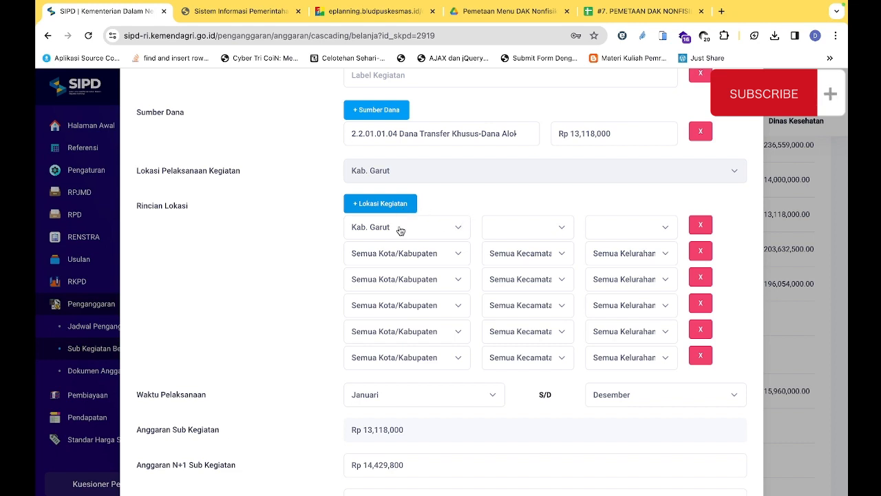
# Set the second Rincian Lokasi row to Kab. Garut with Bayongbong as its kecamatan
pyautogui.click(444, 254)
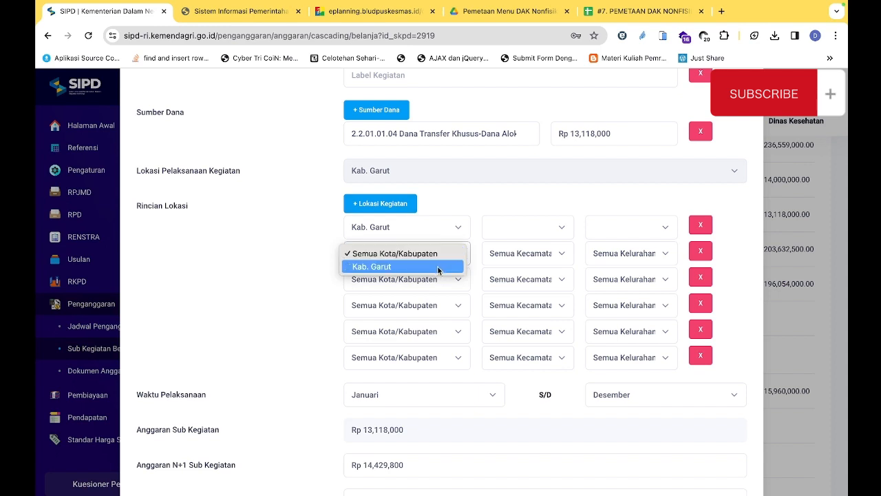
pyautogui.click(437, 267)
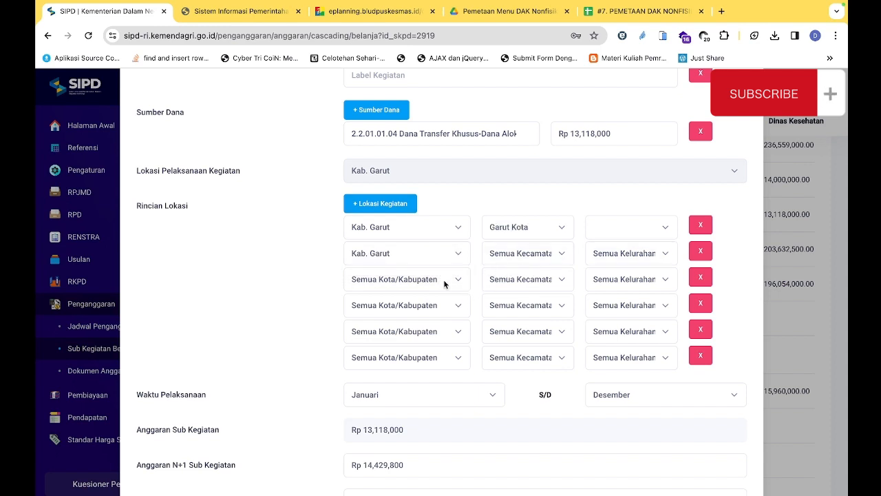
pyautogui.click(536, 254)
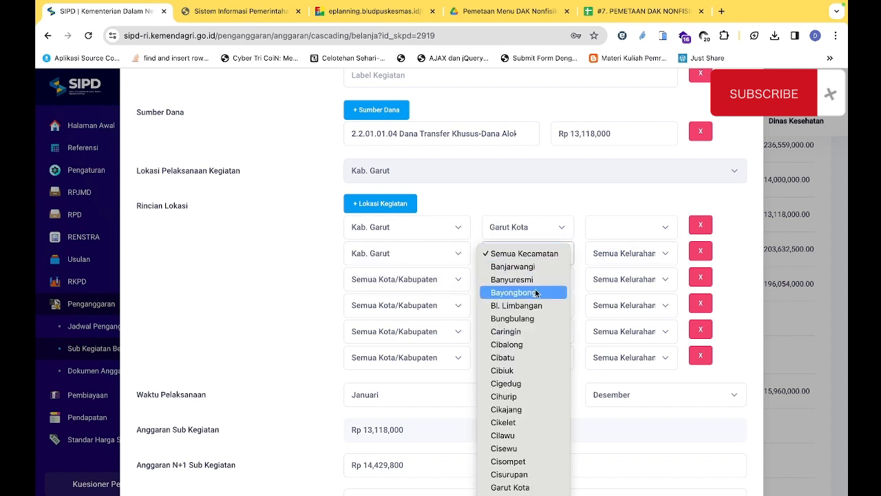
pyautogui.click(535, 296)
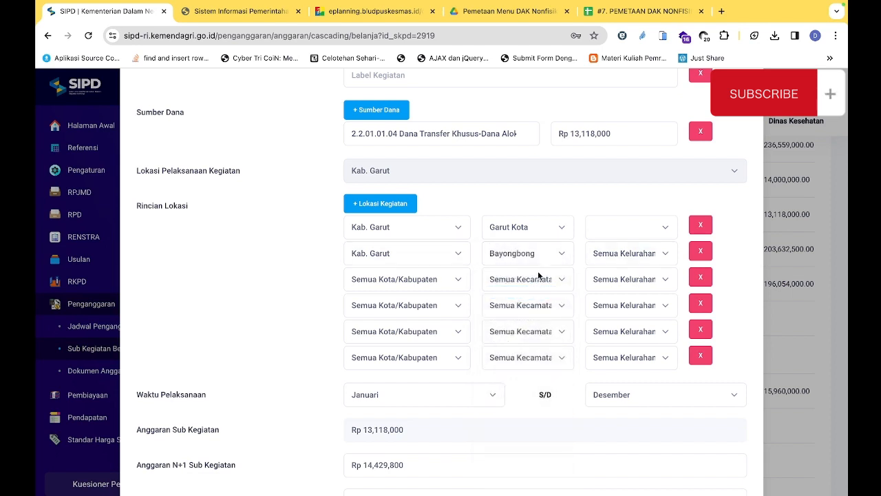
# Set the kota/kabupaten of the remaining four Rincian Lokasi rows to Kab. Garut
pyautogui.click(444, 284)
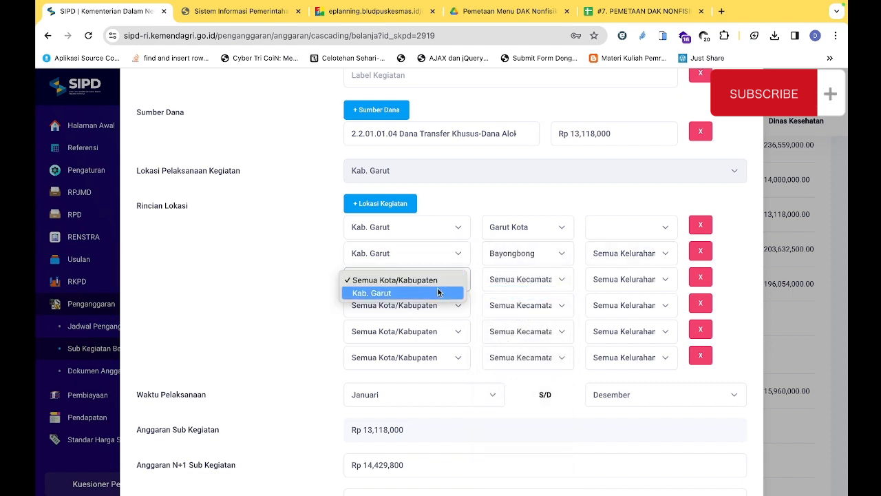
pyautogui.click(436, 292)
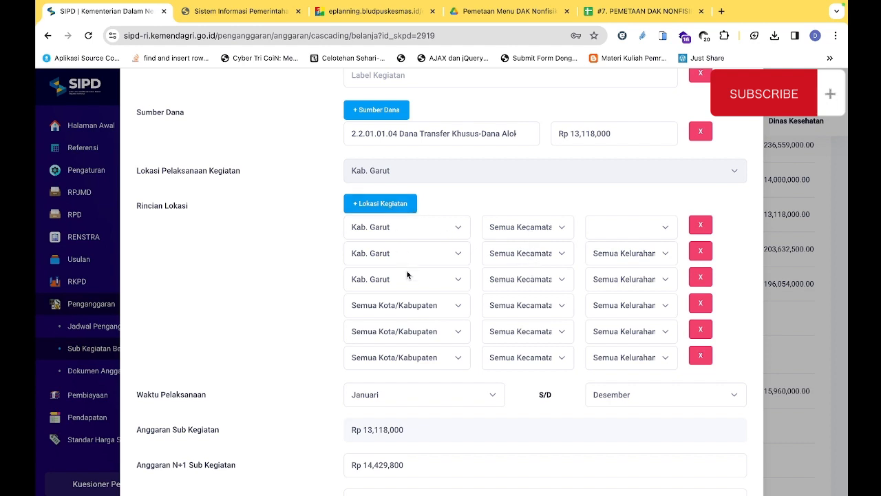
pyautogui.click(455, 310)
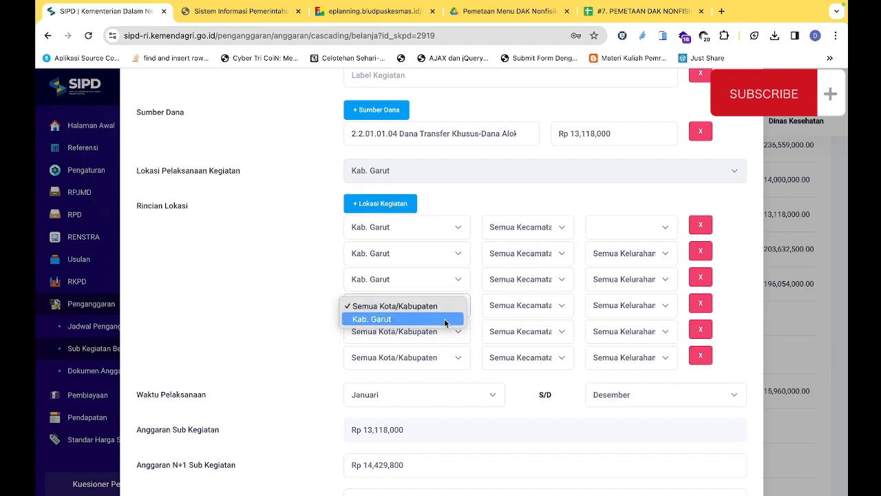
pyautogui.click(446, 320)
pyautogui.click(452, 332)
pyautogui.click(448, 344)
pyautogui.click(448, 358)
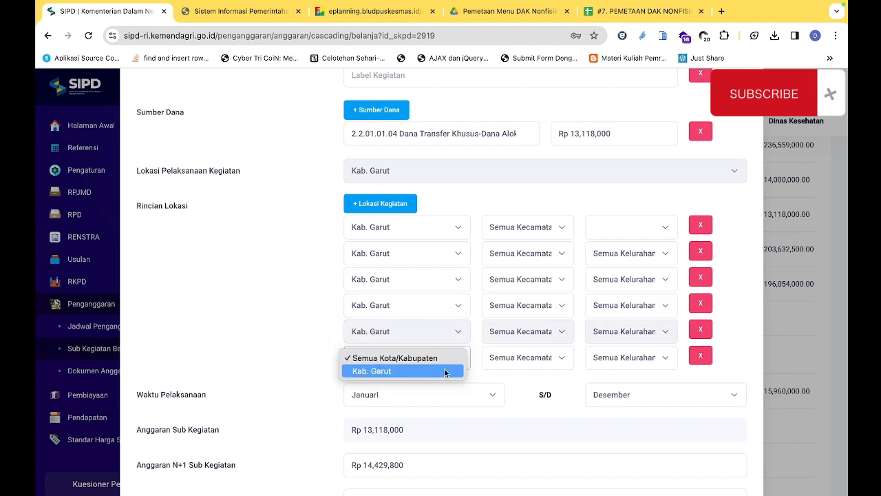
pyautogui.click(441, 371)
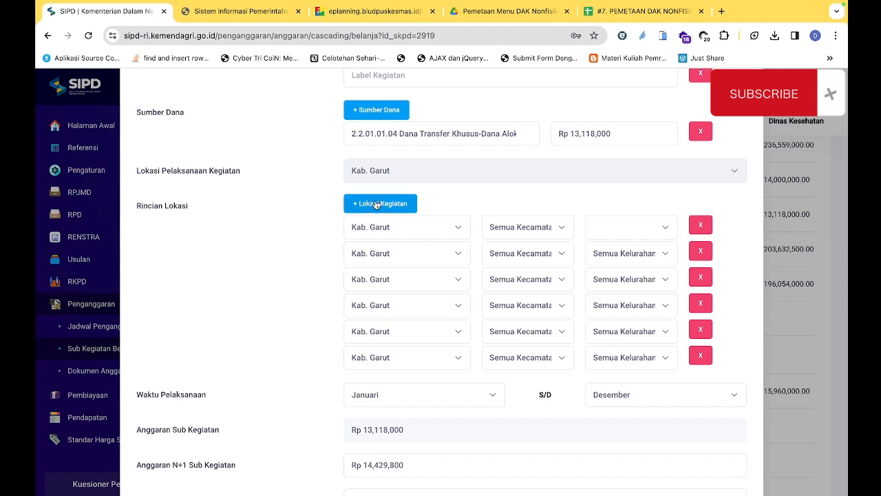
# Delete the five extra Rincian Lokasi rows and set the remaining Kab. Garut row to Semua Kelurahan/Desa
pyautogui.scroll(-2, 638, 314)
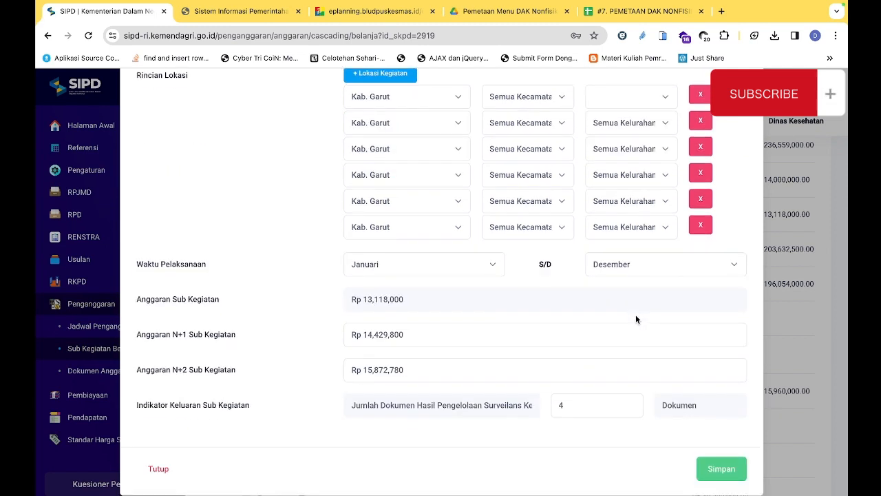
pyautogui.click(700, 226)
pyautogui.click(700, 205)
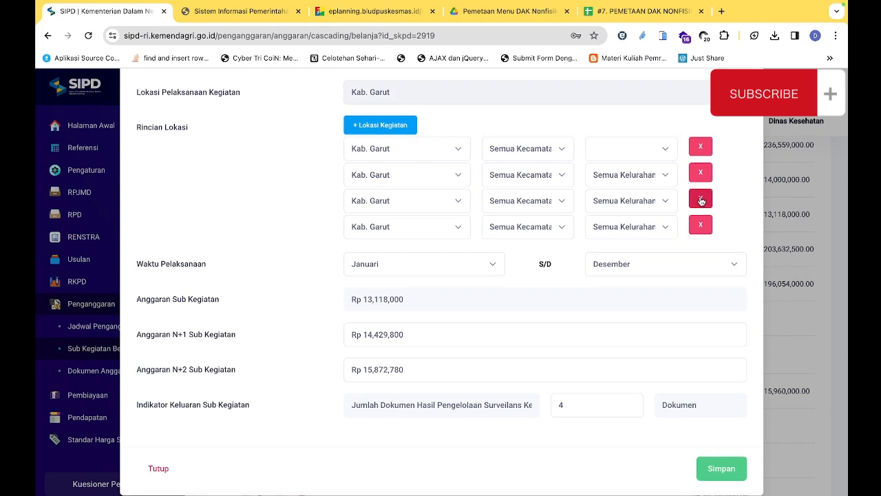
pyautogui.click(700, 201)
pyautogui.click(701, 201)
pyautogui.click(701, 224)
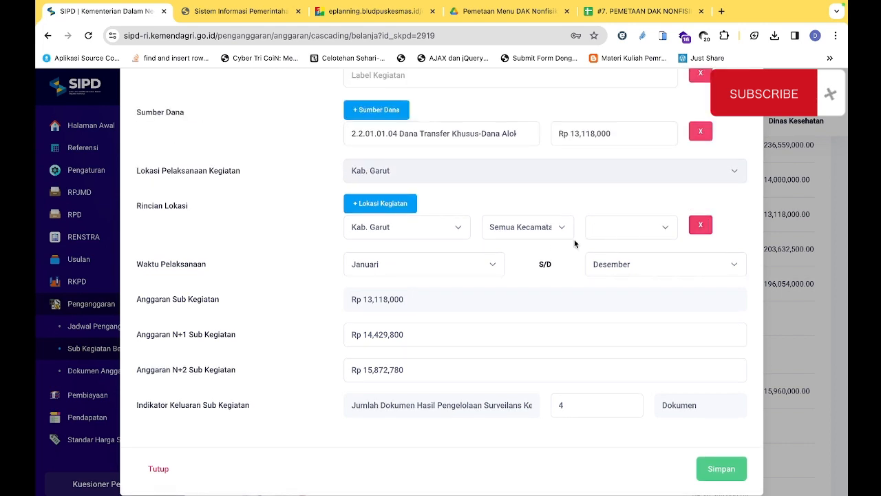
pyautogui.click(638, 230)
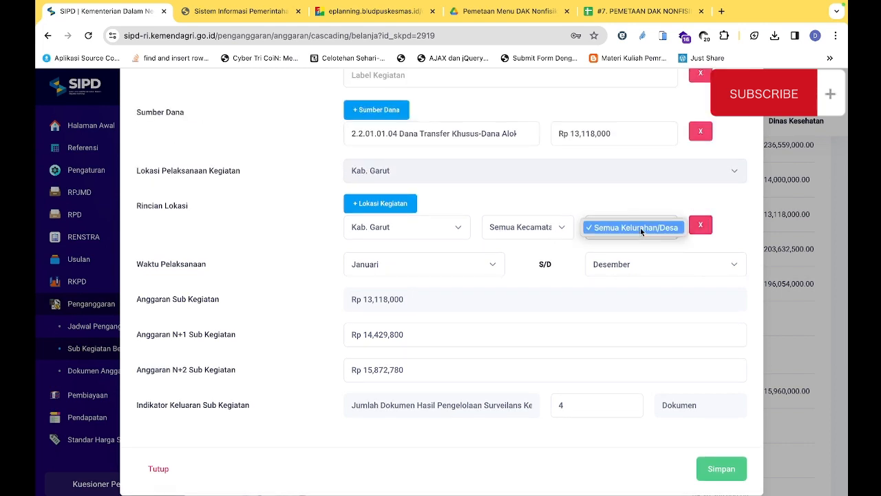
pyautogui.click(640, 228)
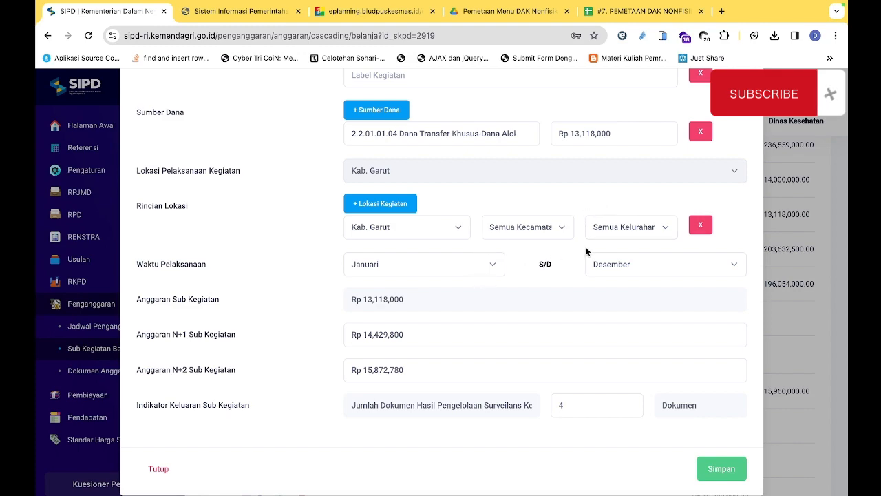
# Review the Pengelolaan Surveilans Kesehatan form, from the SKPD and funding source to the location, budget and output indicator
pyautogui.scroll(1, 586, 250)
pyautogui.scroll(3, 587, 250)
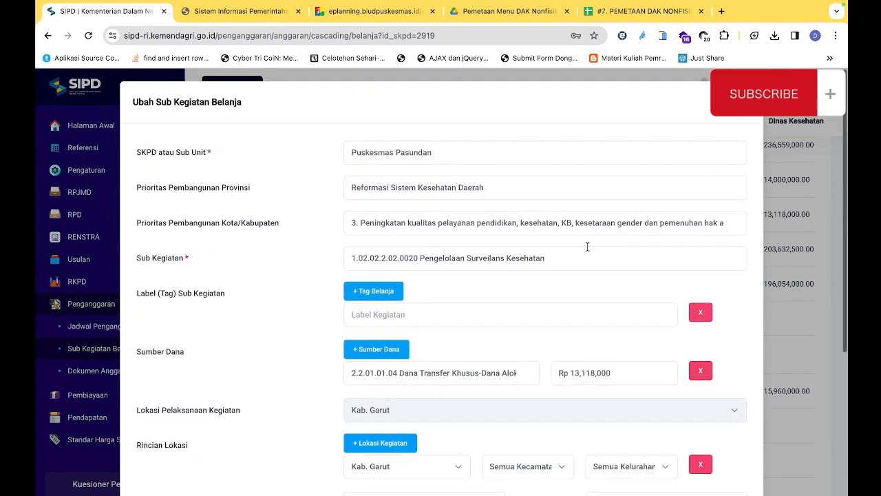
pyautogui.scroll(-1, 584, 249)
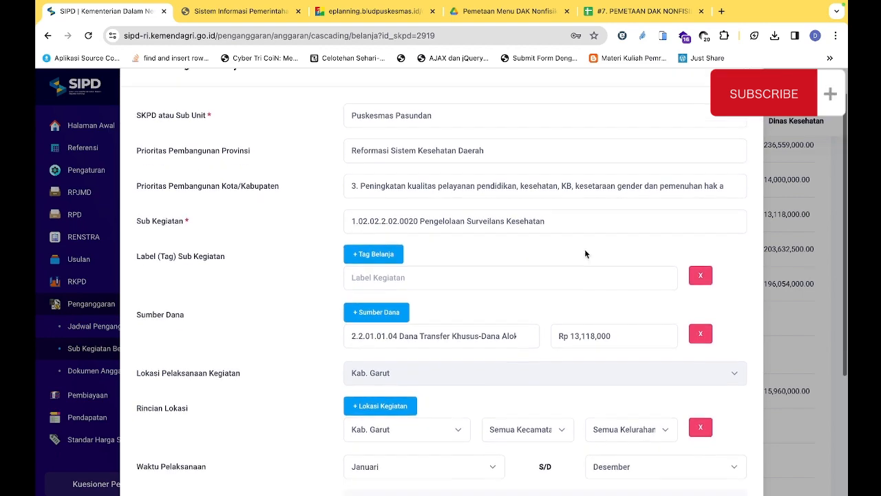
pyautogui.scroll(-1, 585, 250)
pyautogui.scroll(-3, 584, 250)
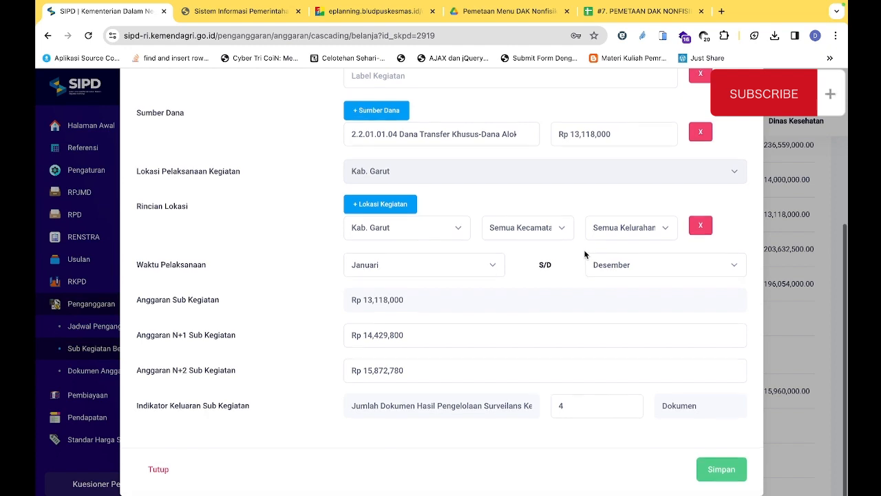
pyautogui.scroll(4, 584, 254)
pyautogui.scroll(-5, 725, 208)
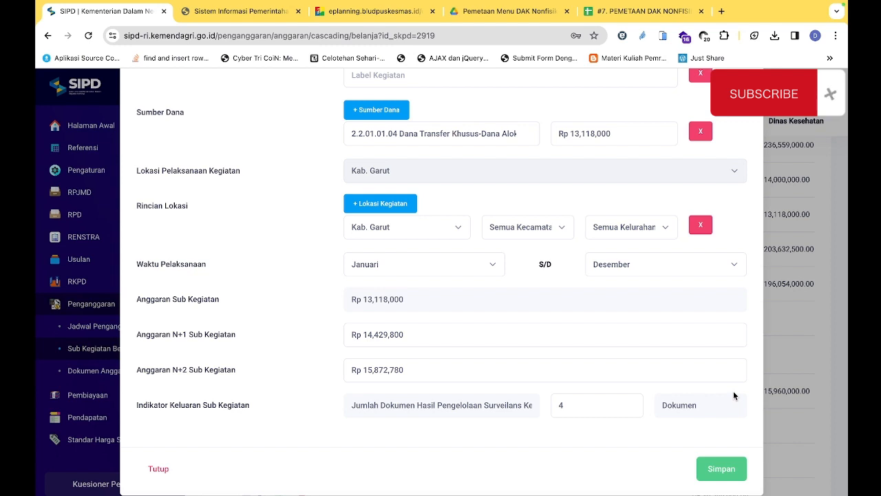
pyautogui.scroll(5, 734, 395)
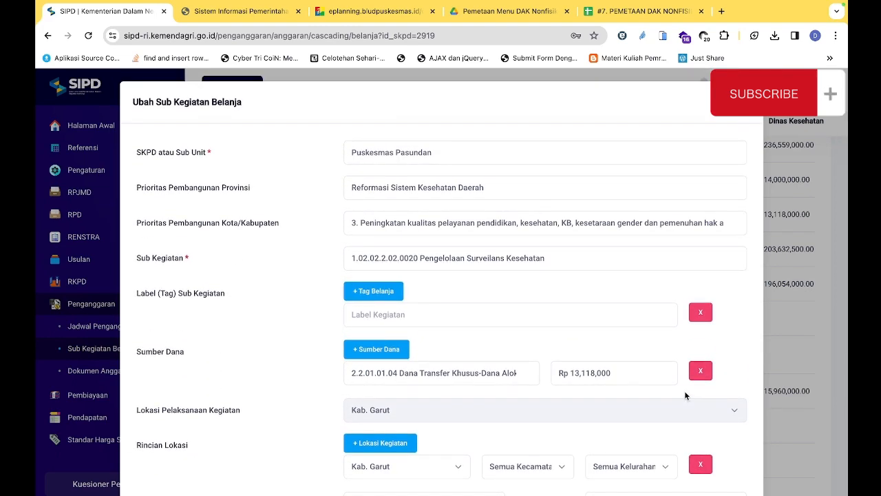
pyautogui.scroll(-4, 684, 390)
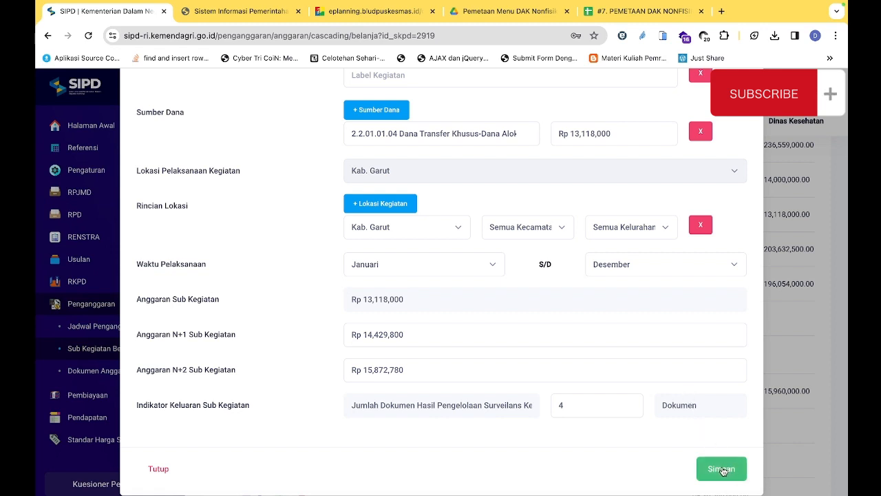
# Switch to ePLANNING and check the Pengelolaan Surveilans Kesehatan RKA against the SIPD form
pyautogui.click(366, 12)
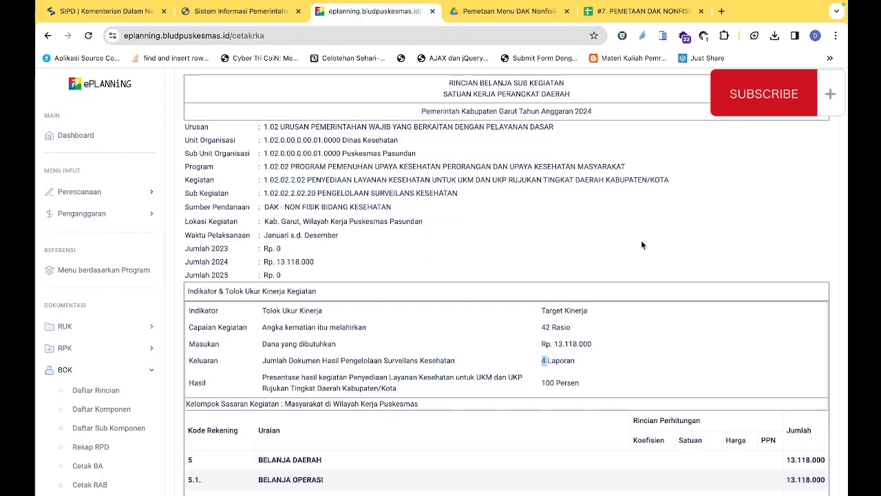
pyautogui.moveTo(595, 8)
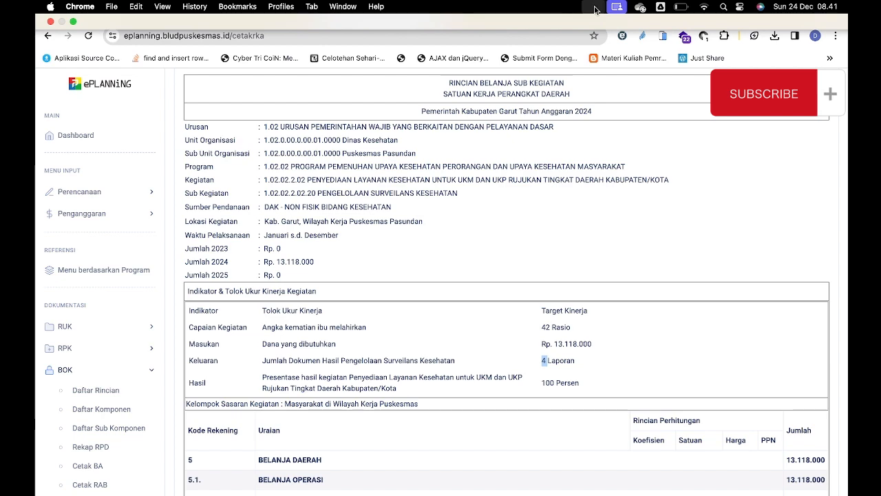